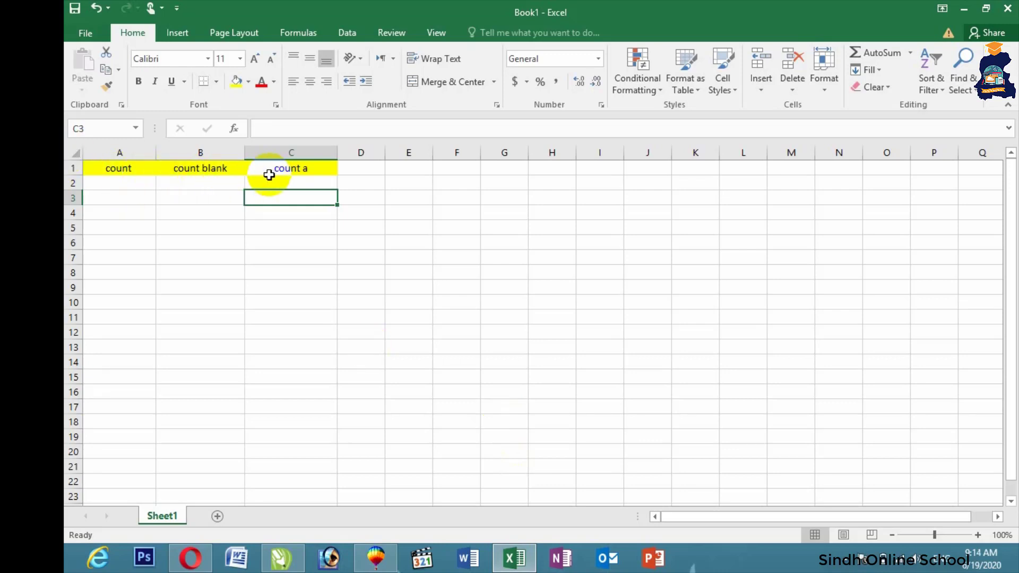
# Step: Select cell A2 to start the list under the count heading
pyautogui.click(141, 187)
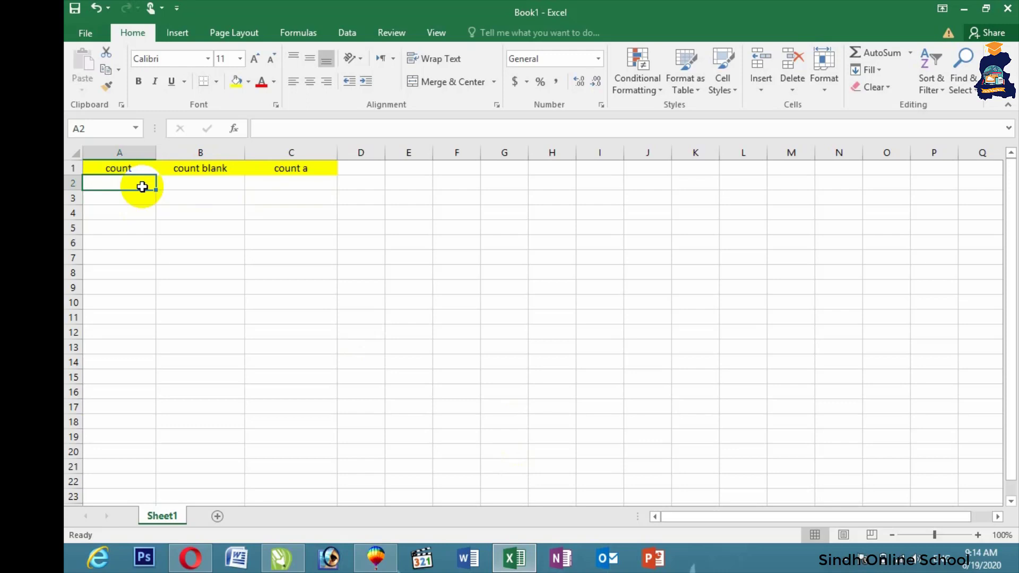
# Step: Enter book, pen, register, ink, 234, a blank, 65, 76, 43 and 7654 in A2:A11
pyautogui.write('book')
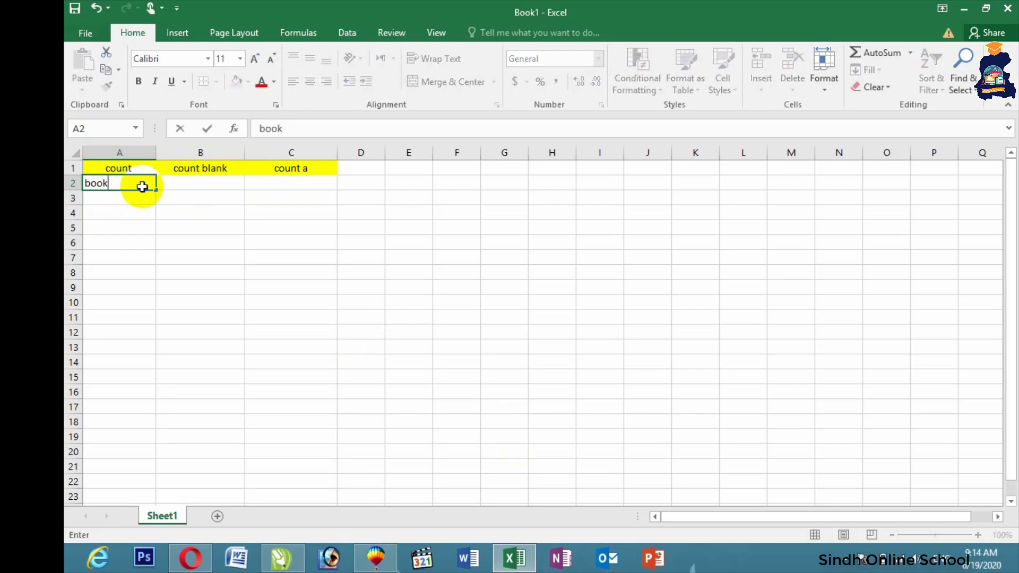
pyautogui.press('Return')
pyautogui.write('pen')
pyautogui.press('Return')
pyautogui.write('register')
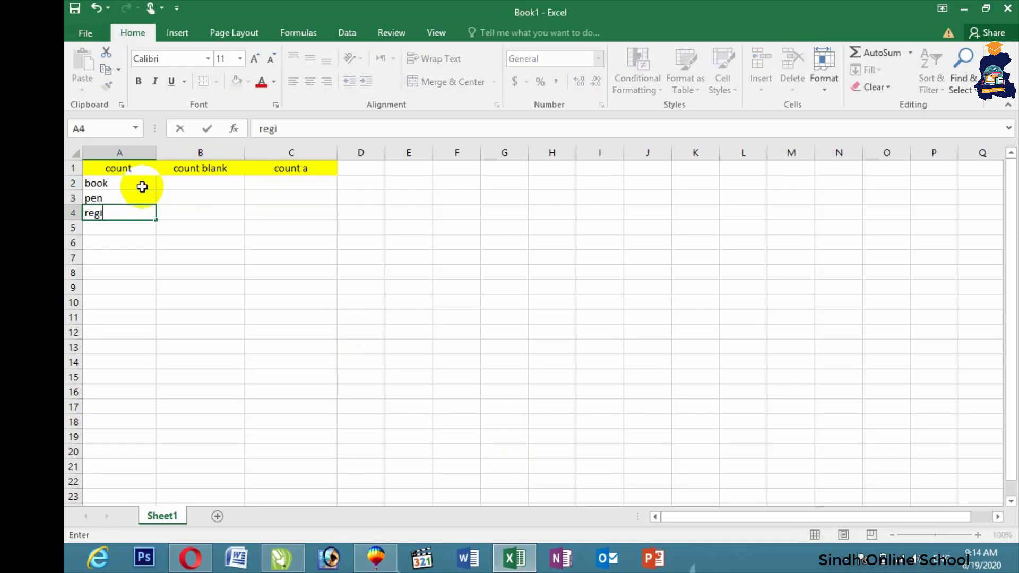
pyautogui.press('Return')
pyautogui.write('ink')
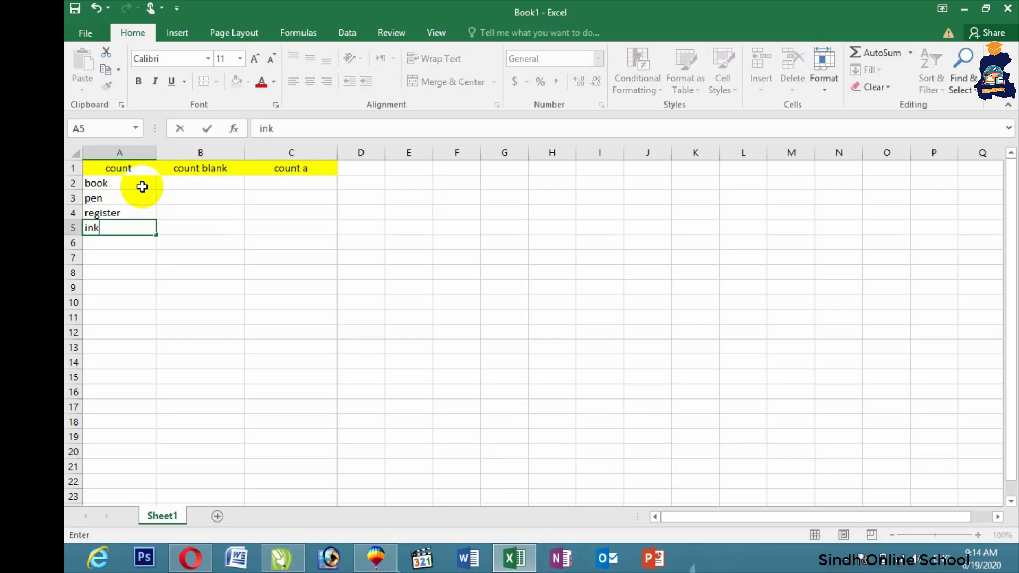
pyautogui.press('Return')
pyautogui.write('234')
pyautogui.press('Return')
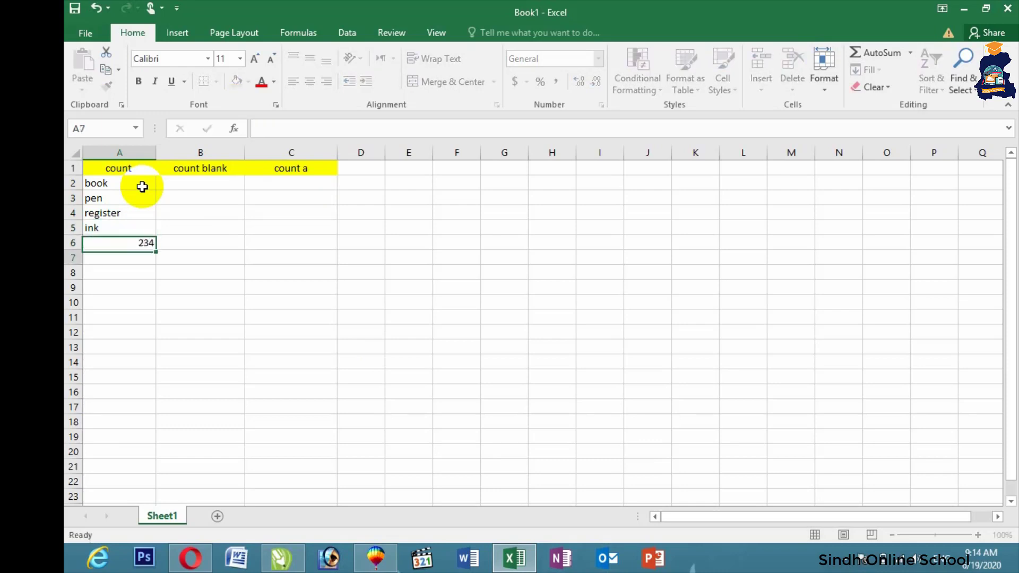
pyautogui.press('Return')
pyautogui.write('65')
pyautogui.press('Return')
pyautogui.write('76')
pyautogui.press('Return')
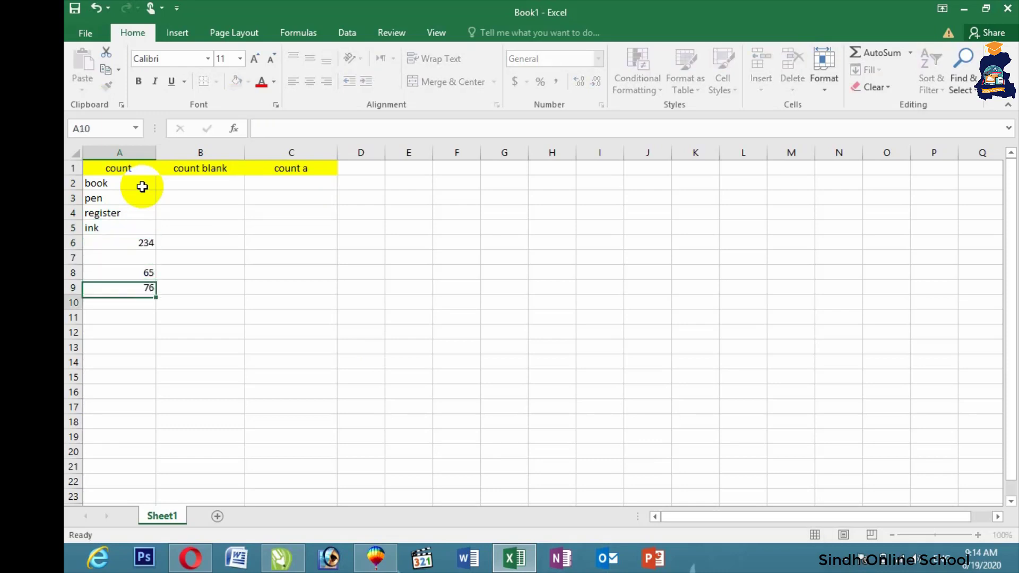
pyautogui.write('43')
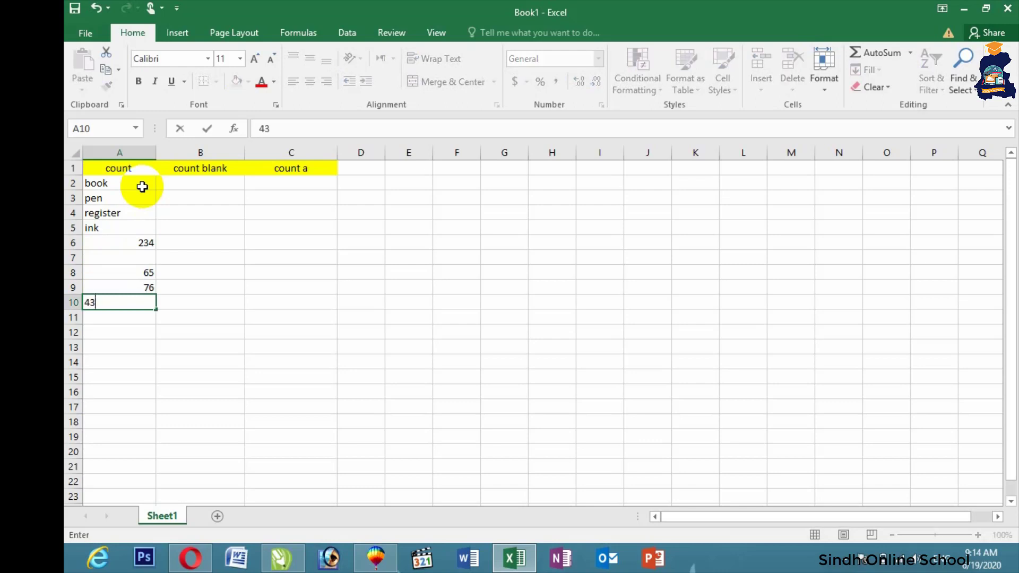
pyautogui.press('Return')
pyautogui.write('7654')
pyautogui.press('Return')
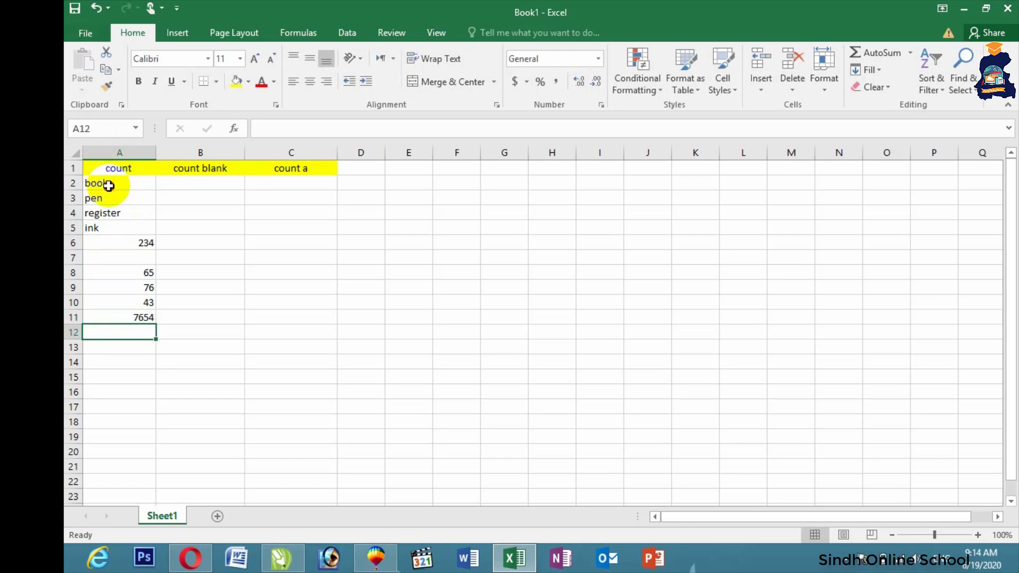
# Step: Centre A2:A11, then inspect the book, register and 234 cells
pyautogui.moveTo(106, 186); pyautogui.dragTo(125, 318)
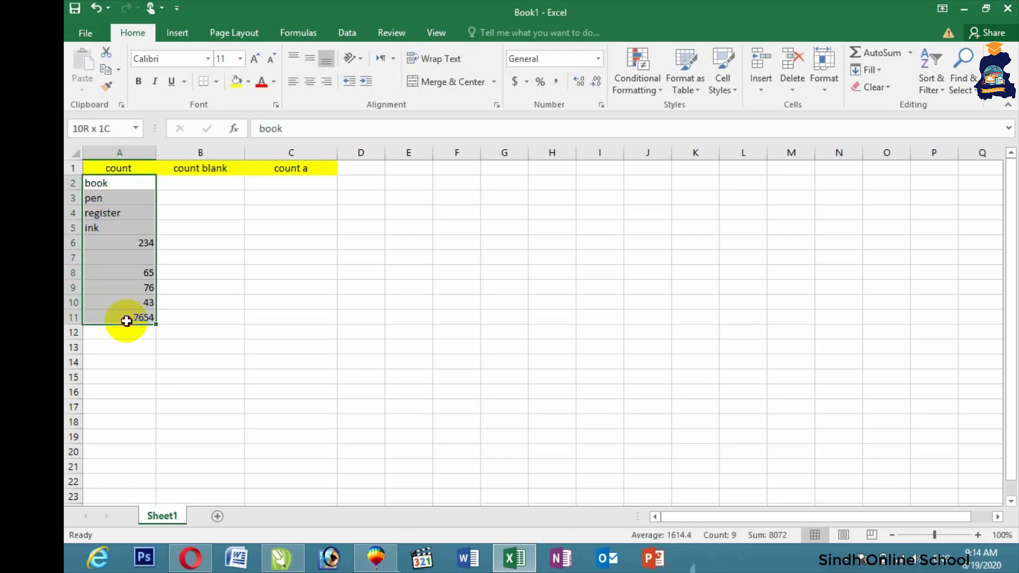
pyautogui.click(310, 85)
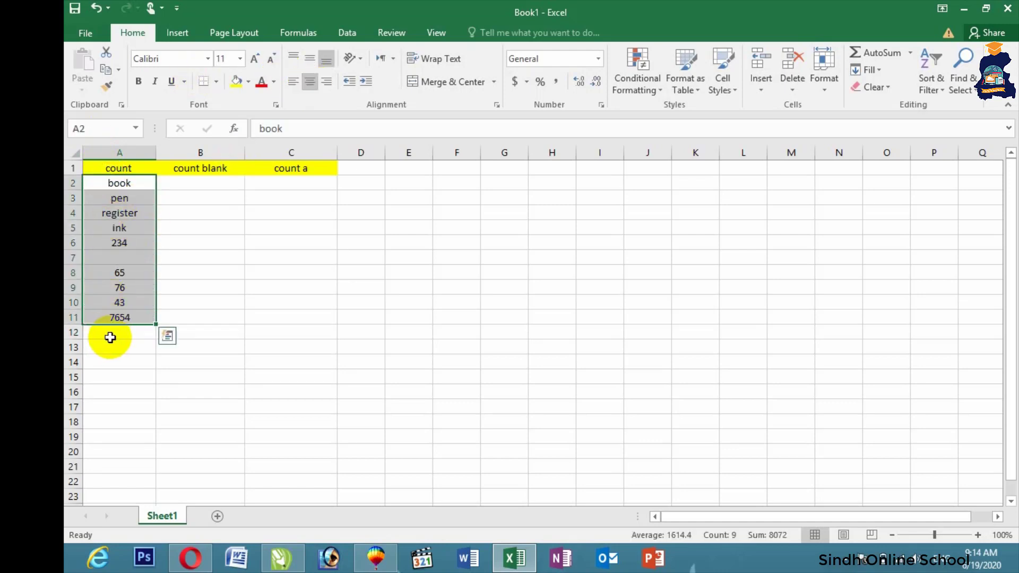
pyautogui.click(110, 335)
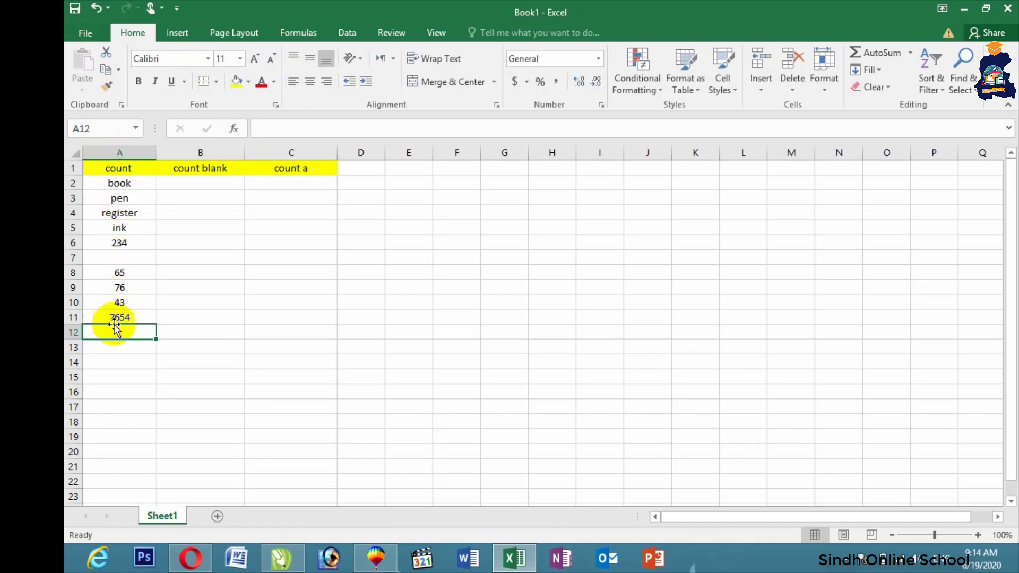
pyautogui.click(126, 185)
pyautogui.click(122, 214)
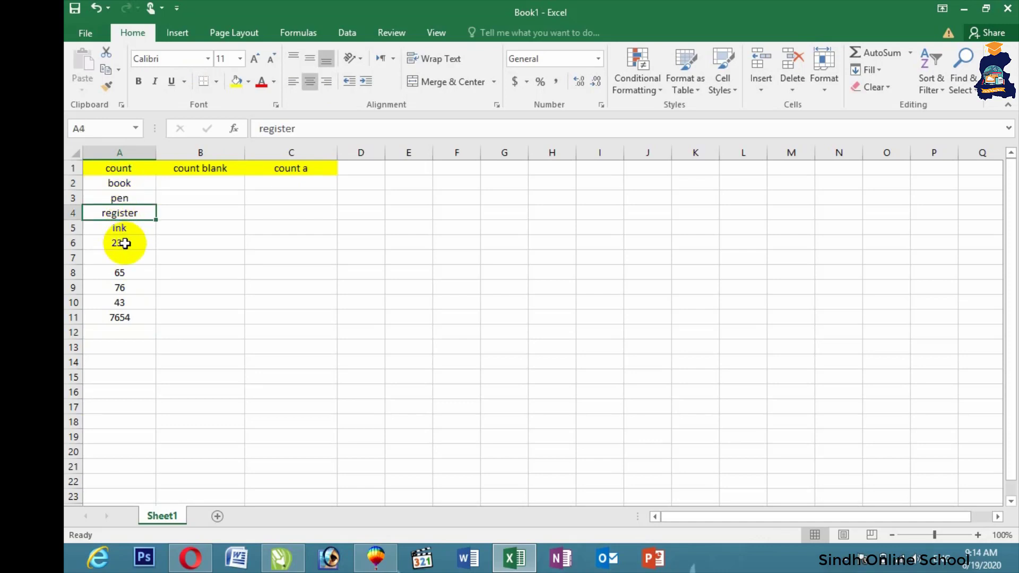
pyautogui.click(125, 243)
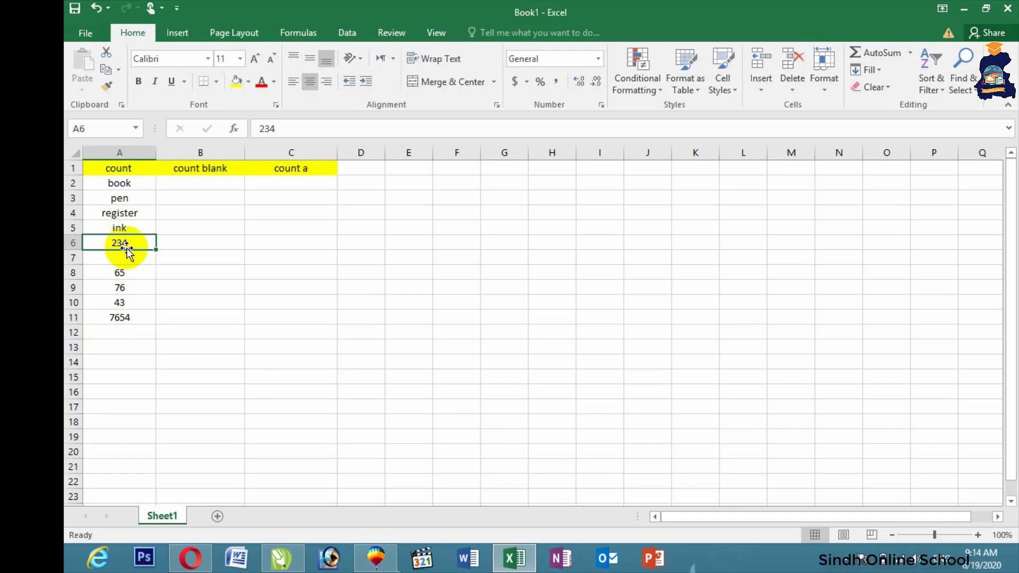
# Step: Enter =COUNT(A2:A11) in A12 to count the five numeric entries
pyautogui.click(127, 336)
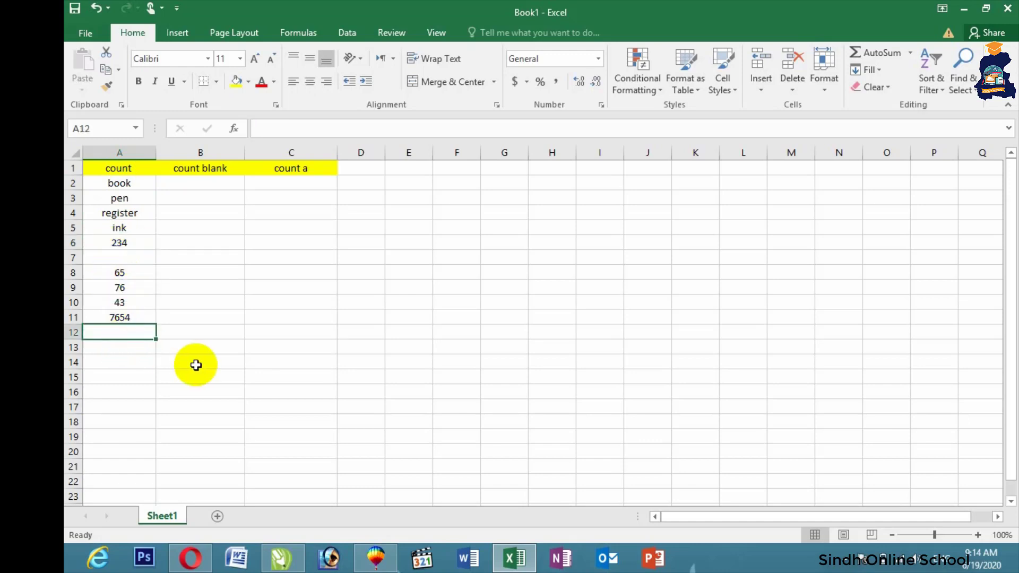
pyautogui.write('=')
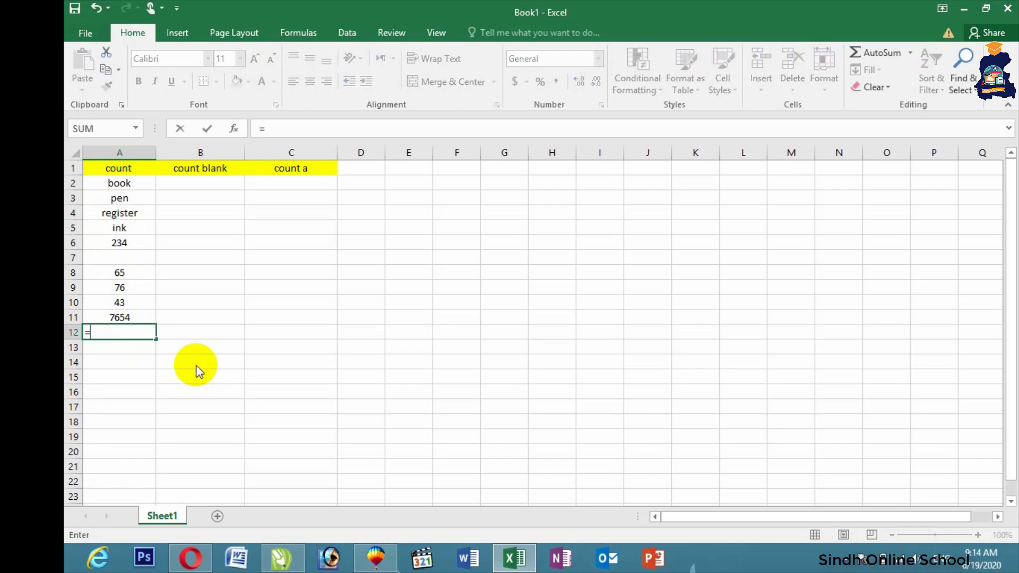
pyautogui.write('coun')
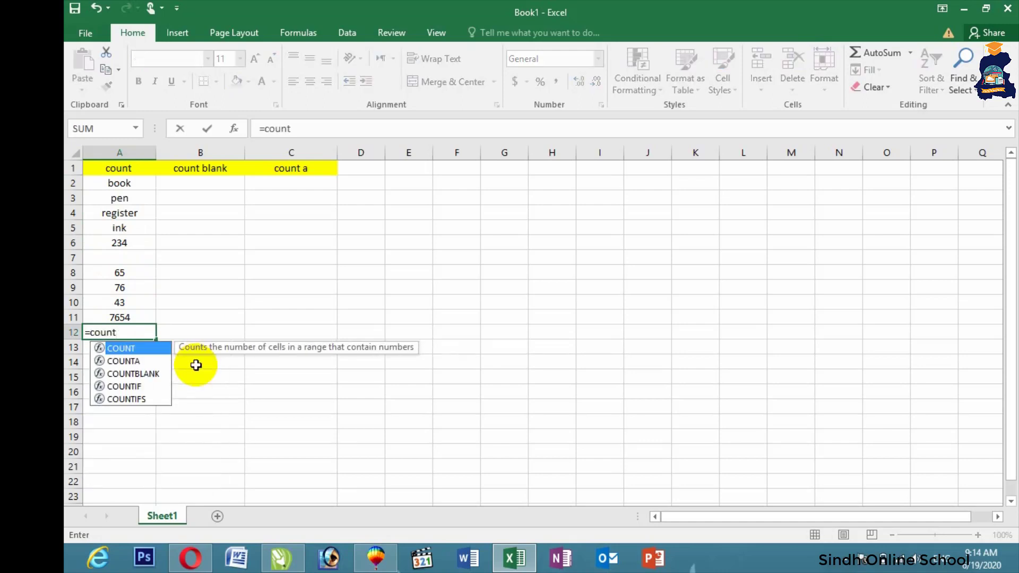
pyautogui.write('t(')
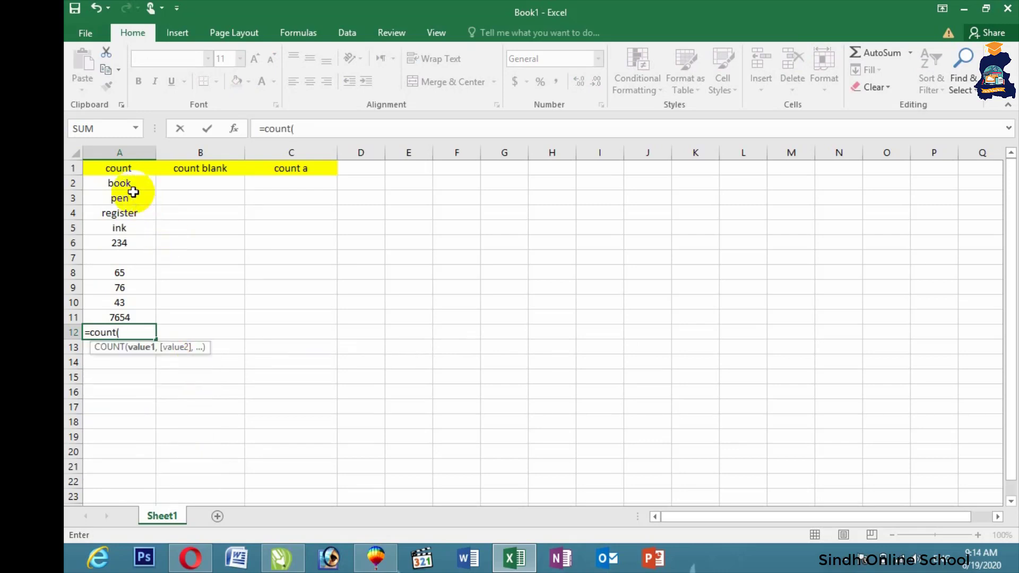
pyautogui.moveTo(129, 187); pyautogui.dragTo(129, 314)
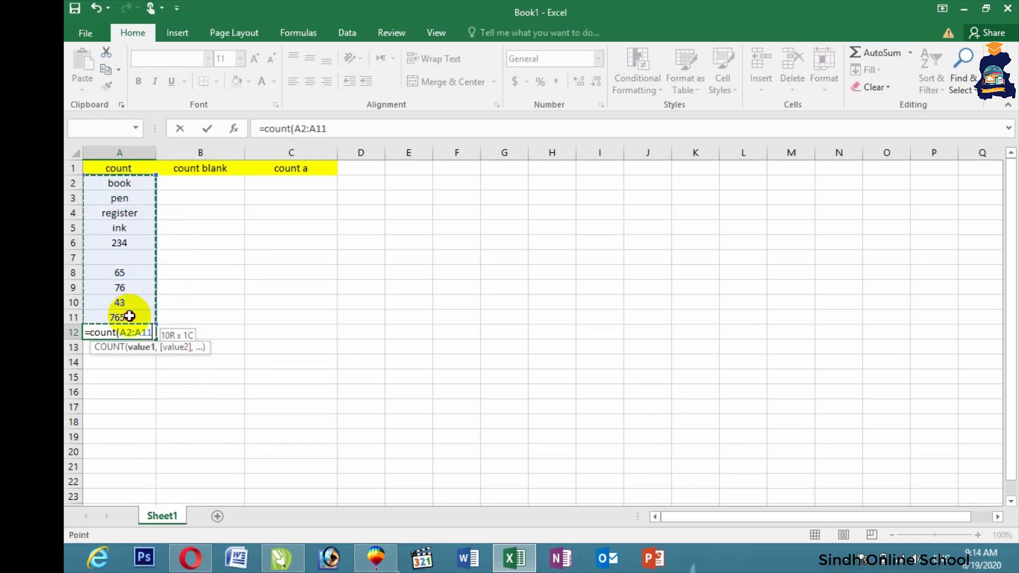
pyautogui.press('Return')
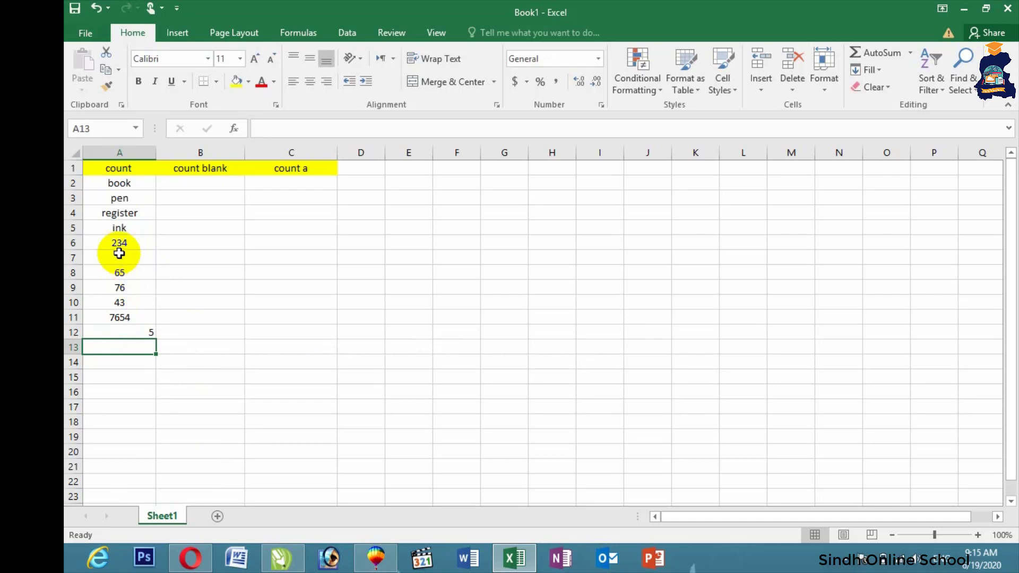
# Step: Enter hjhj, jh, hjkjk, 7987, 989 and 8098 into column B, leaving gaps
pyautogui.click(215, 187)
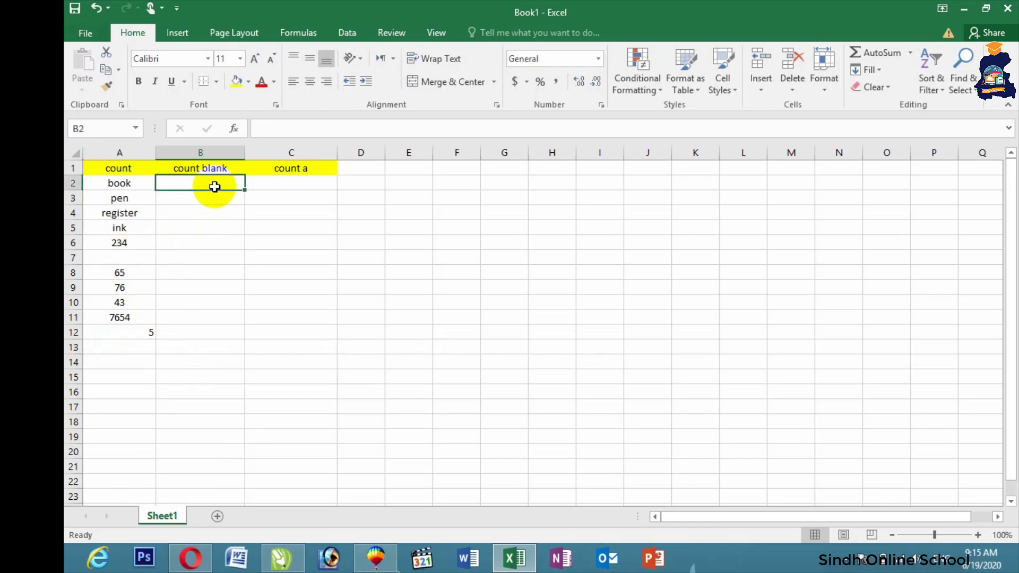
pyautogui.write('hjhj')
pyautogui.press('Return')
pyautogui.press('Return')
pyautogui.press('Return')
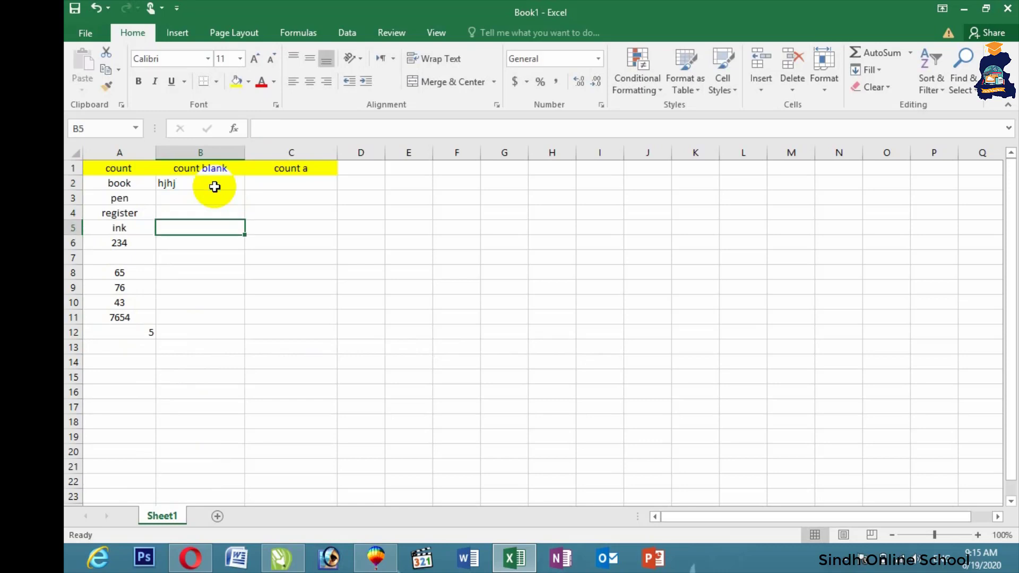
pyautogui.write('jh')
pyautogui.press('Return')
pyautogui.press('Return')
pyautogui.write('hjkjk')
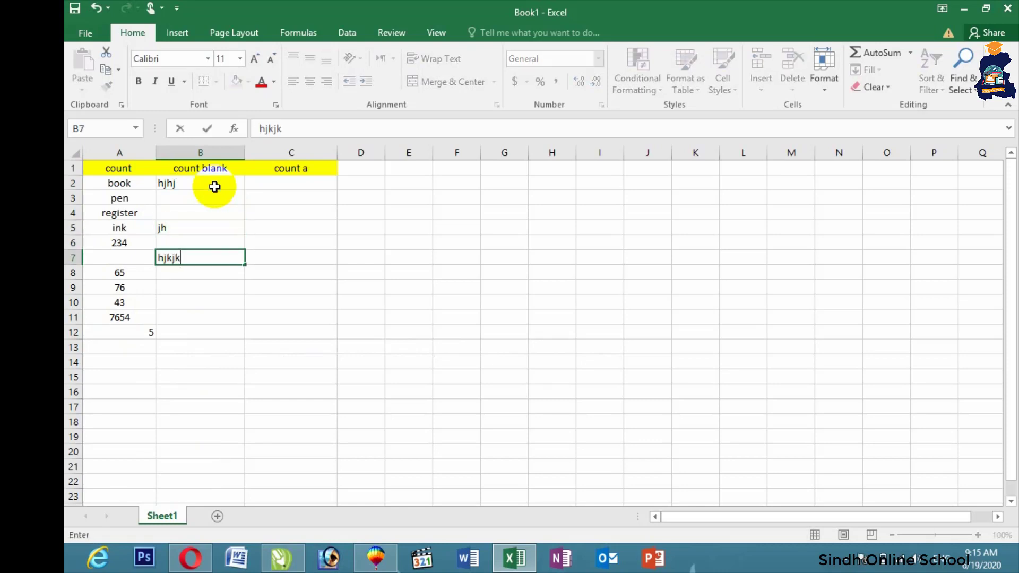
pyautogui.press('Return')
pyautogui.press('Return')
pyautogui.write('7987')
pyautogui.press('Return')
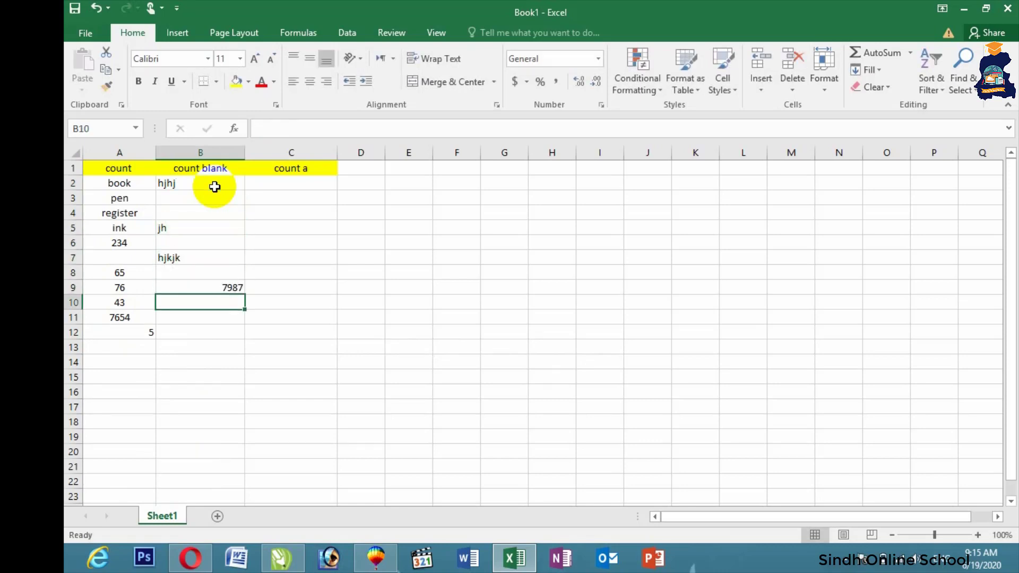
pyautogui.write('989')
pyautogui.press('Return')
pyautogui.write('8098')
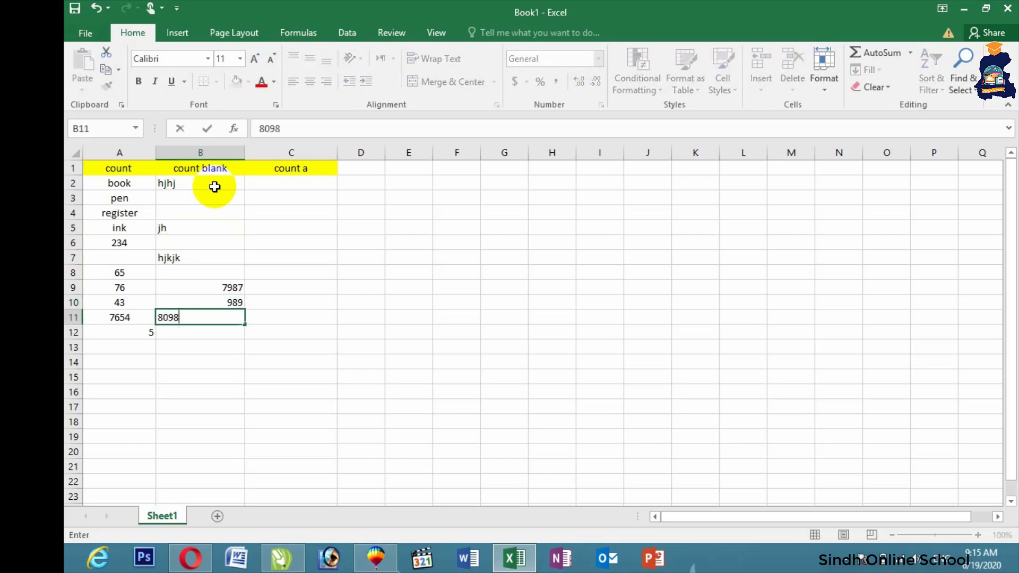
pyautogui.press('Return')
# Step: Remove the stray 67867 entry from B12
pyautogui.write('67867')
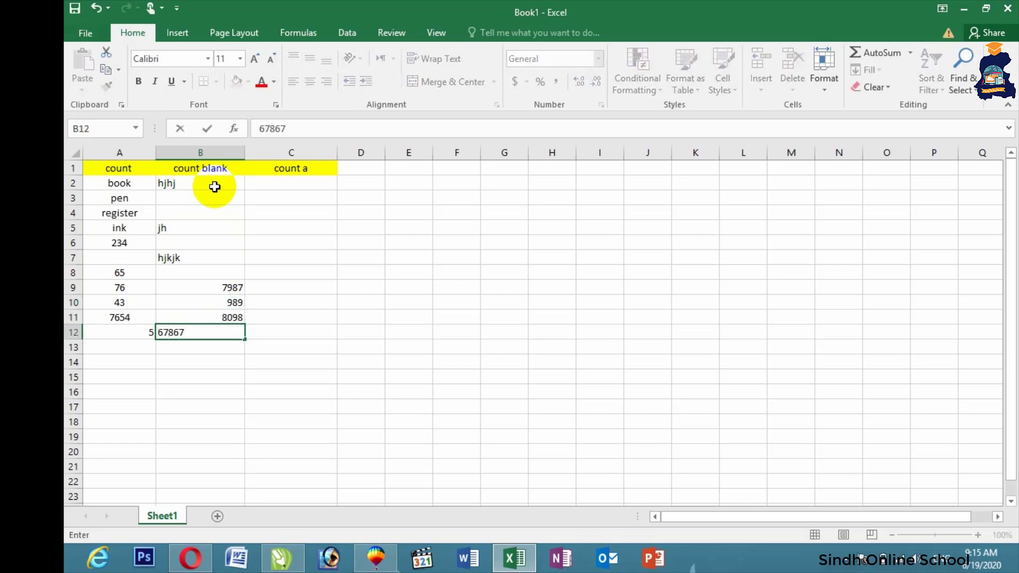
pyautogui.click(326, 298)
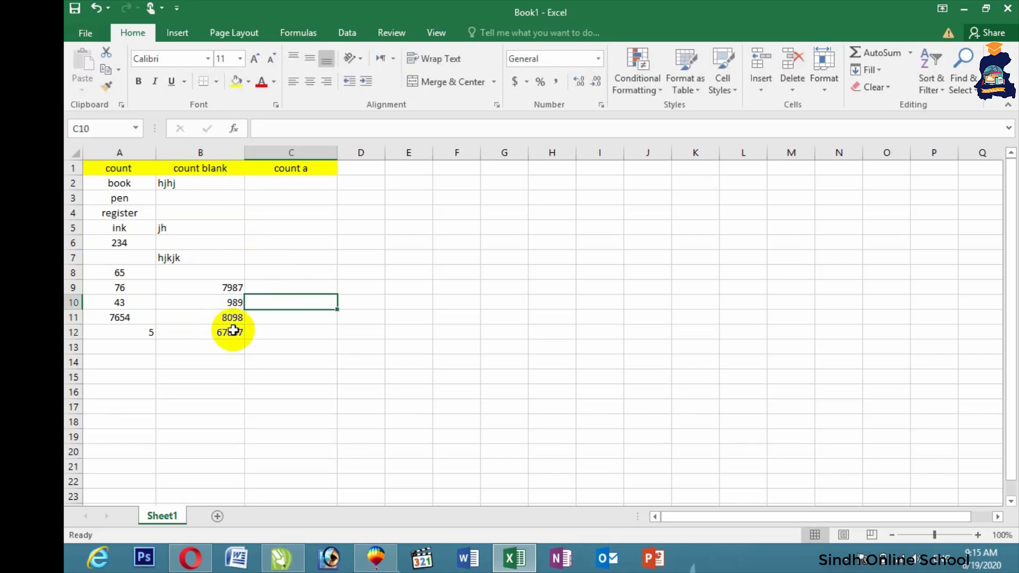
pyautogui.click(199, 330)
pyautogui.press('Delete')
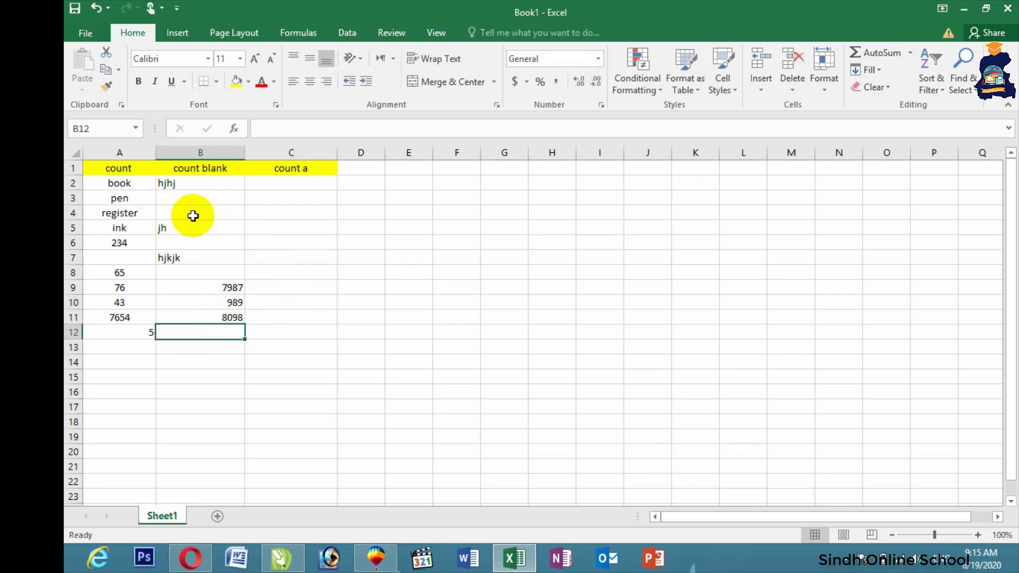
# Step: Centre the B2:B11 entries and select B12
pyautogui.moveTo(207, 186); pyautogui.dragTo(226, 319)
pyautogui.click(316, 84)
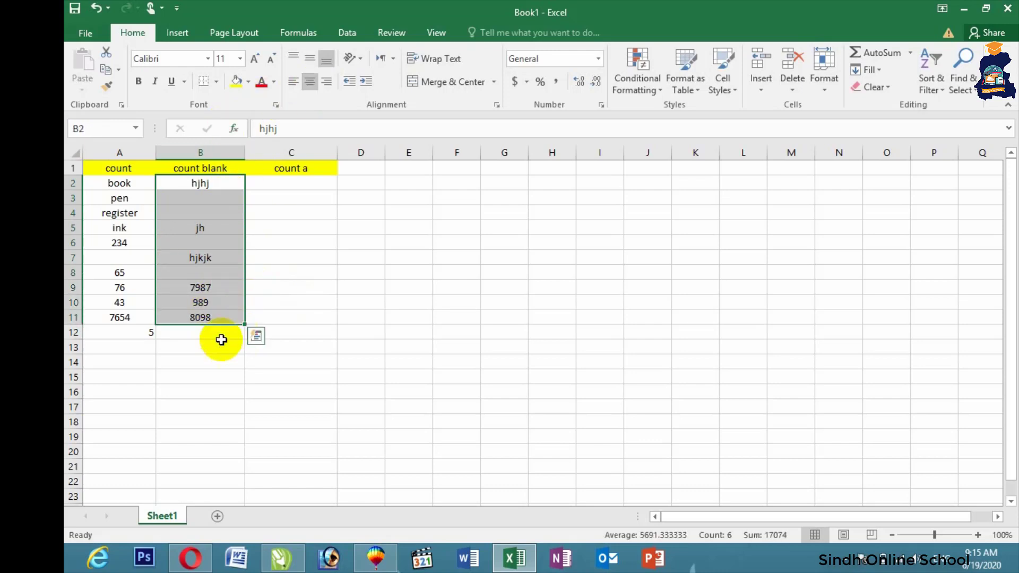
pyautogui.click(220, 344)
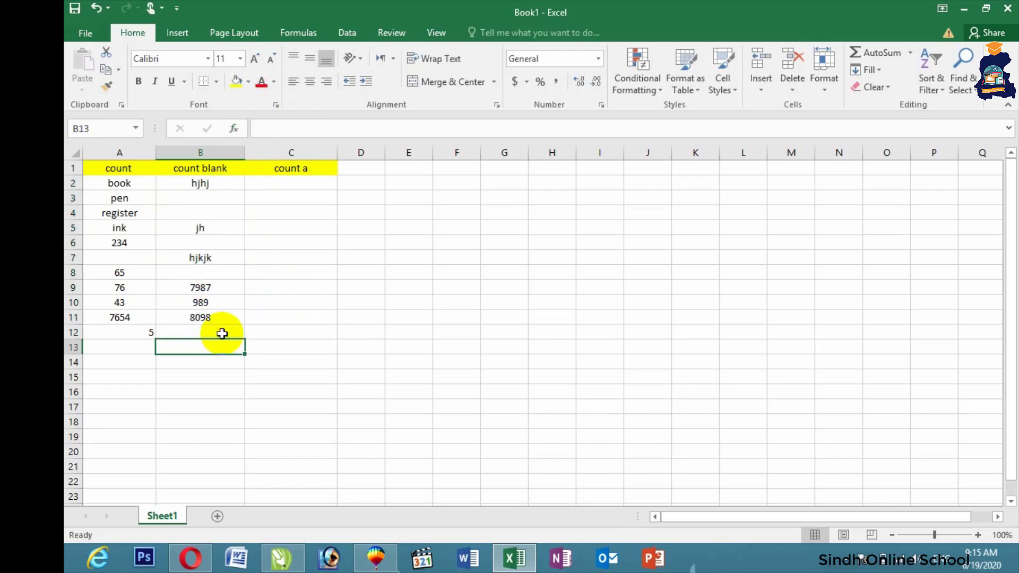
pyautogui.click(221, 335)
# Step: Enter =COUNTBLANK(B2:B11) in B12
pyautogui.write('=')
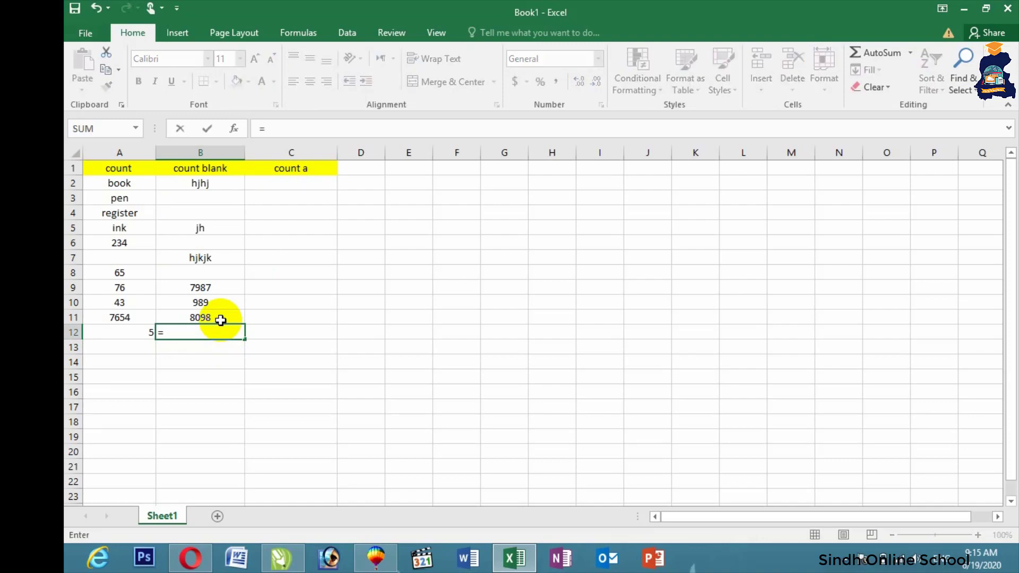
pyautogui.write('count')
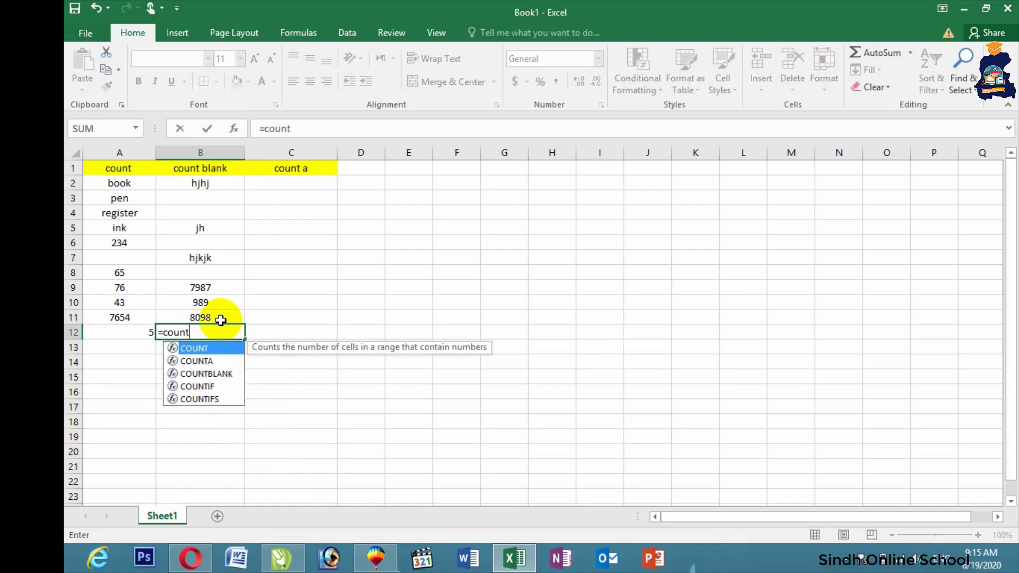
pyautogui.write('blank')
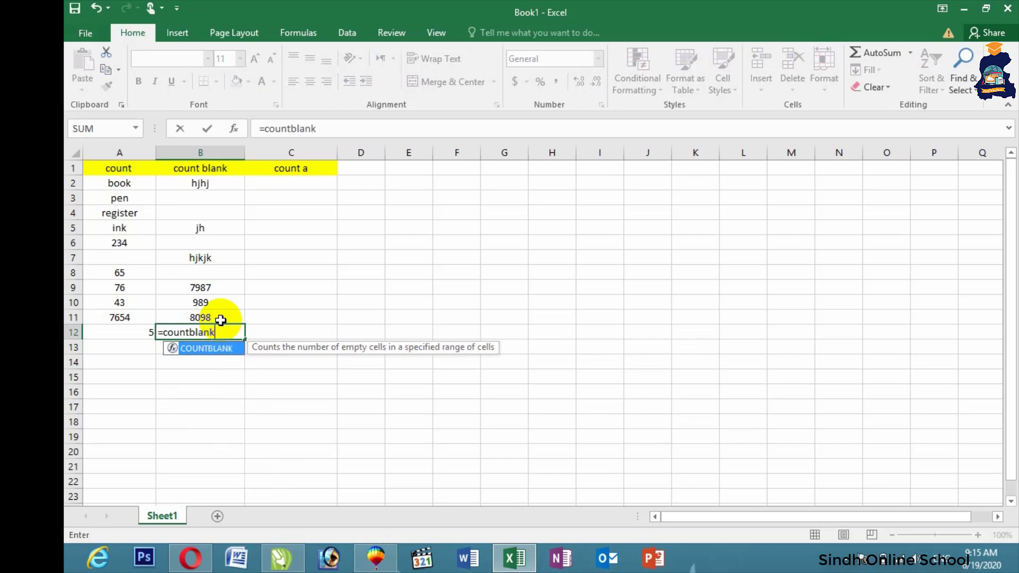
pyautogui.write('(')
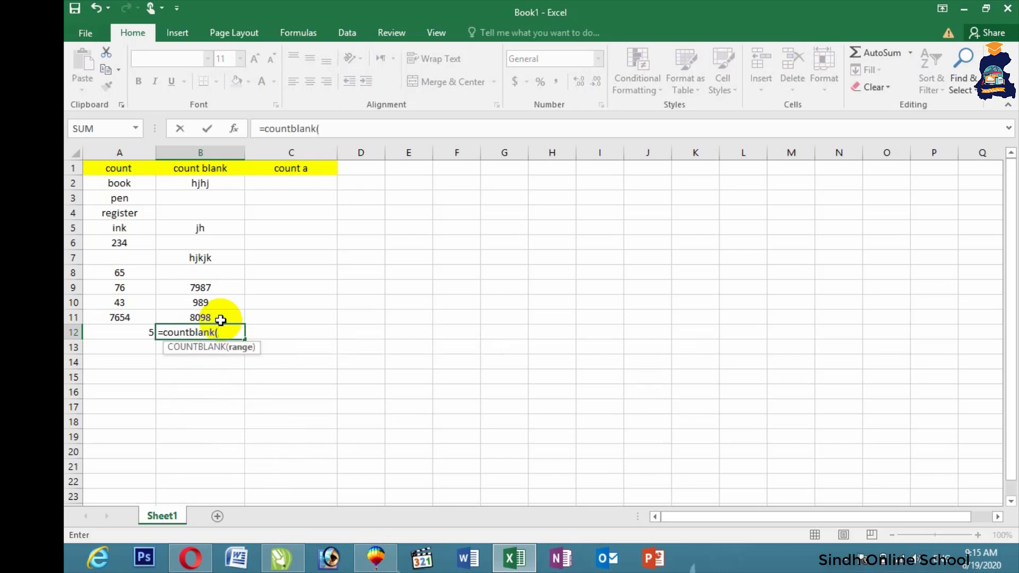
pyautogui.moveTo(200, 183); pyautogui.dragTo(200, 313)
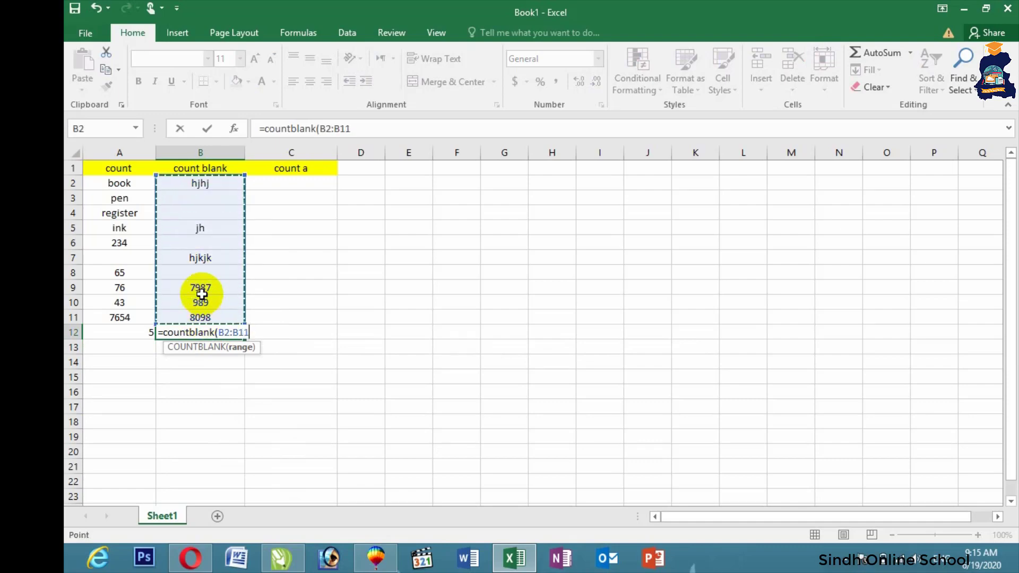
pyautogui.press('Return')
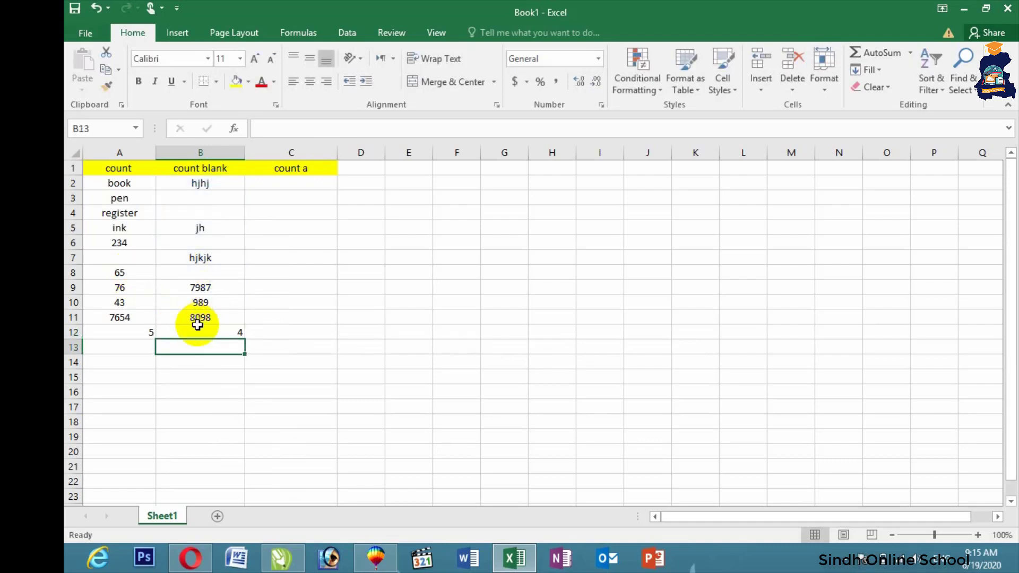
# Step: Enter hjkhk, 898, 6667, hjhjjhhj and 567 into column C from C2
pyautogui.click(270, 190)
pyautogui.write('hjkhk')
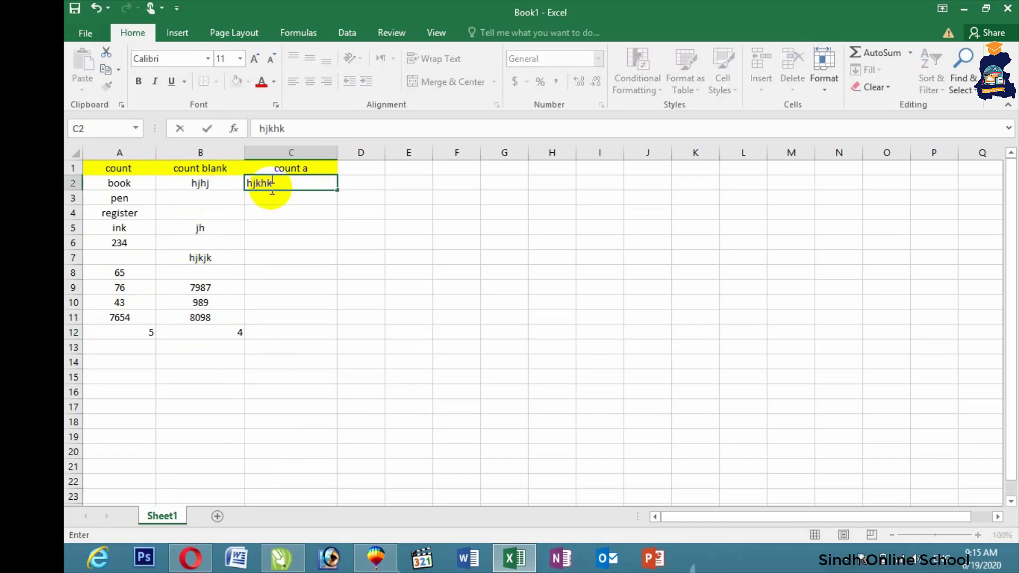
pyautogui.press('Return')
pyautogui.write('898')
pyautogui.press('Return')
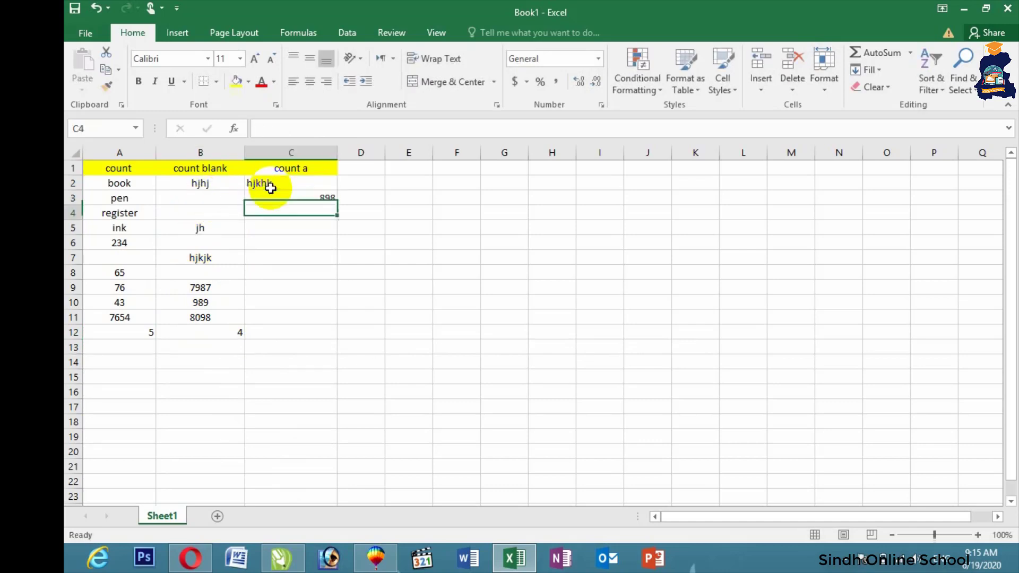
pyautogui.write('6667')
pyautogui.press('Return')
pyautogui.write('hjhjjh')
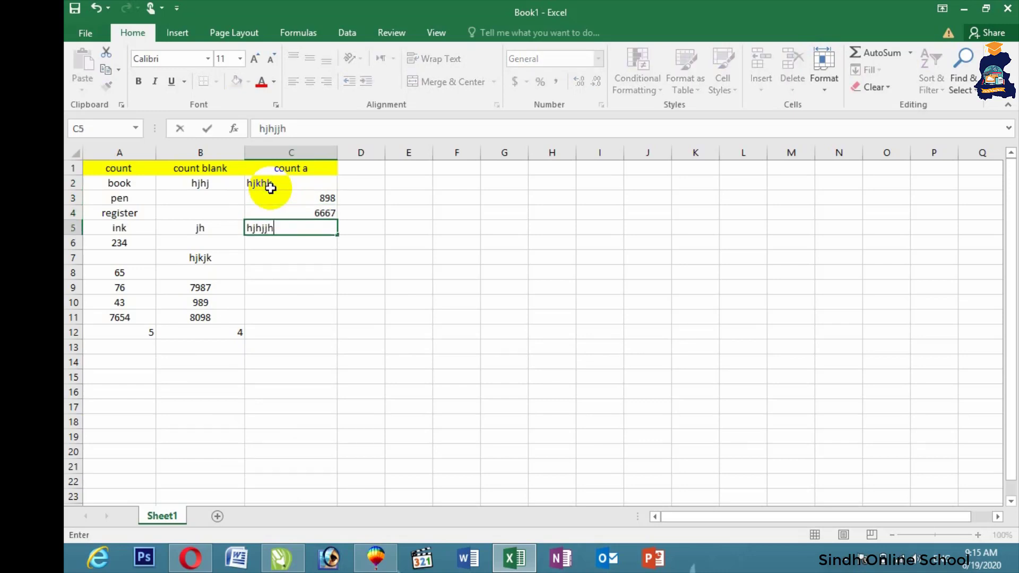
pyautogui.write('hj')
pyautogui.press('Return')
pyautogui.press('Return')
pyautogui.write('567')
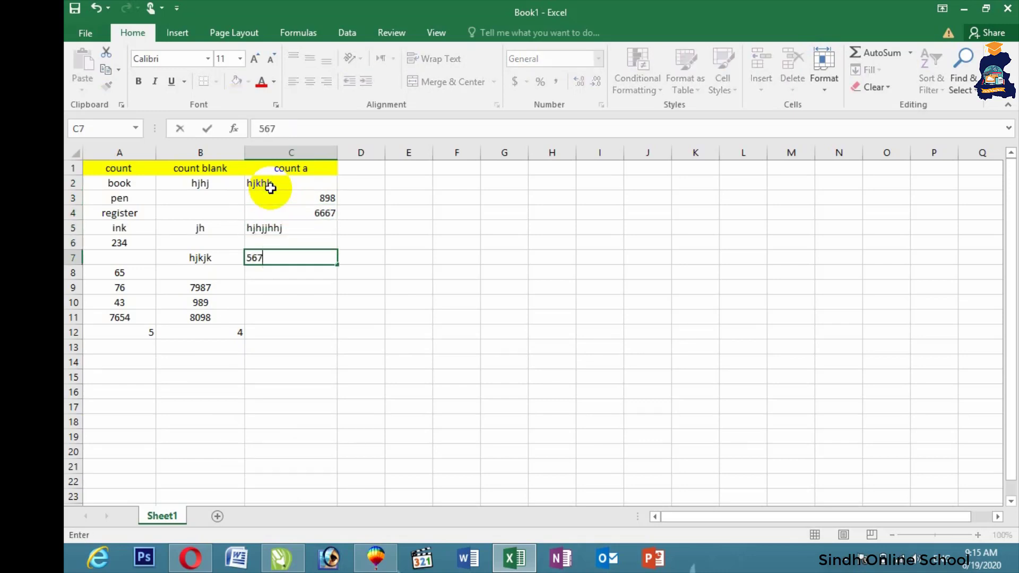
pyautogui.click(361, 228)
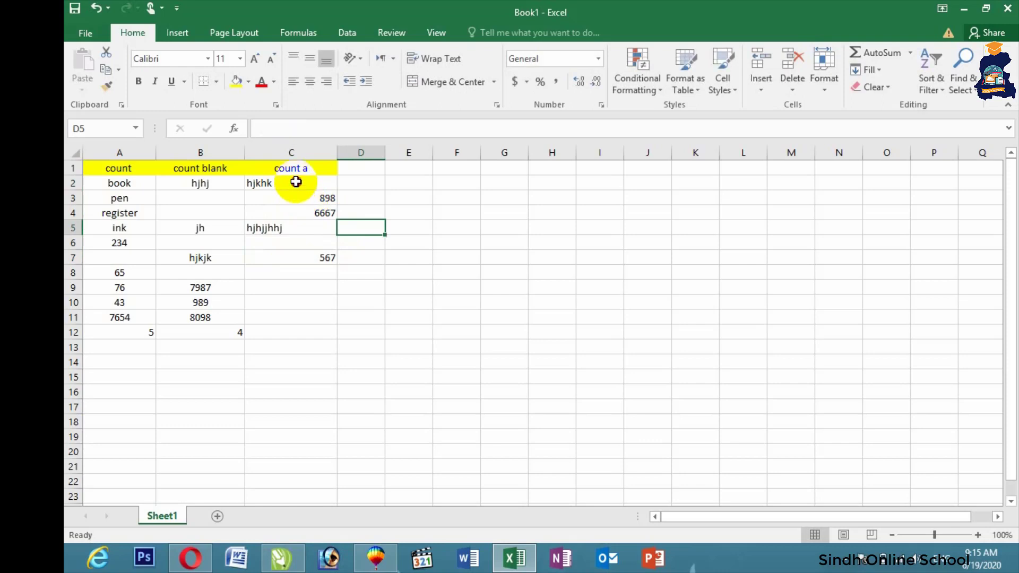
# Step: Centre the column C entries and select C12
pyautogui.moveTo(287, 184); pyautogui.dragTo(303, 317)
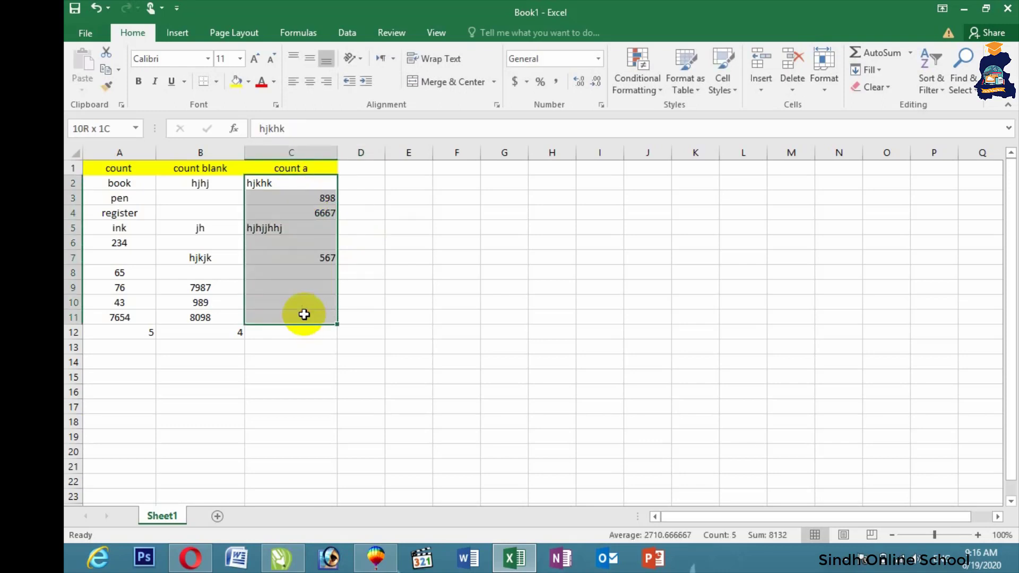
pyautogui.click(310, 82)
pyautogui.click(281, 336)
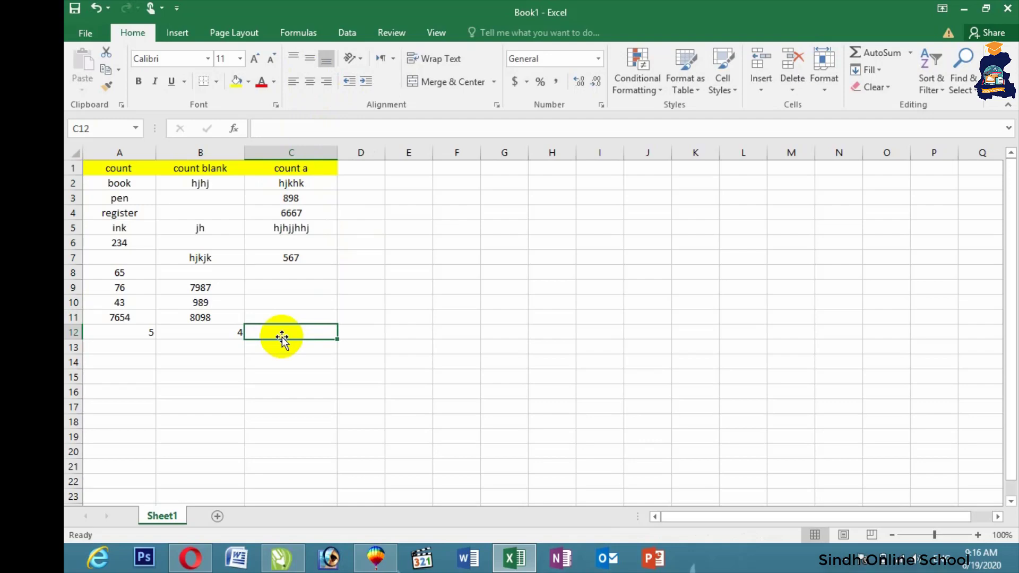
# Step: Enter =COUNTA(C2:C9) in C12, returning 5
pyautogui.write('=co')
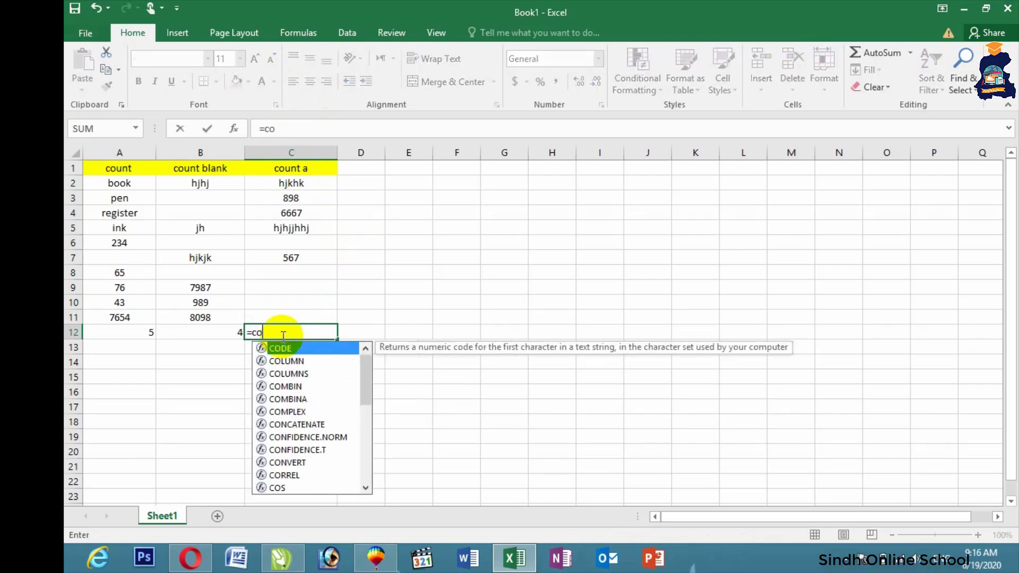
pyautogui.write('unta')
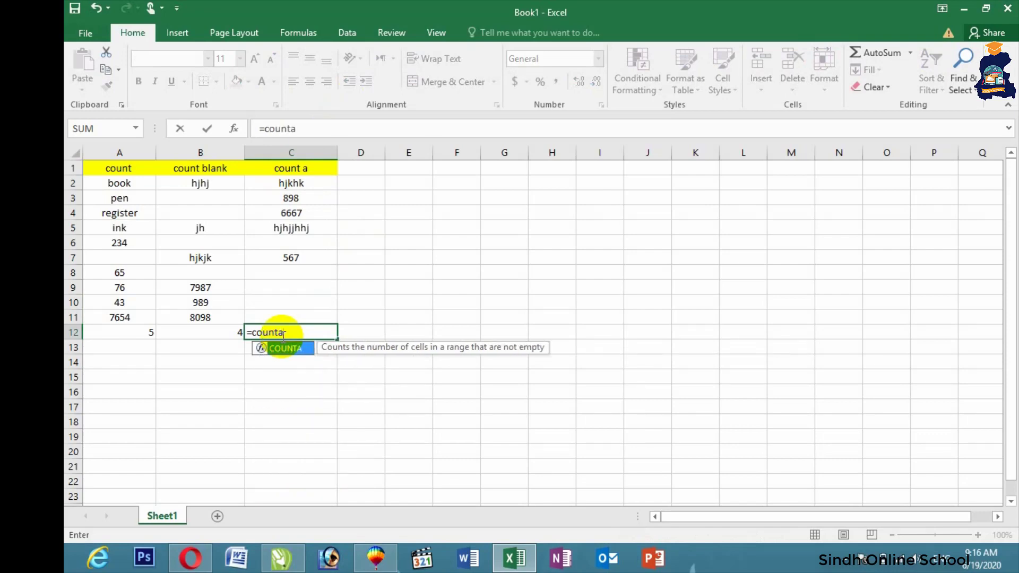
pyautogui.write('(')
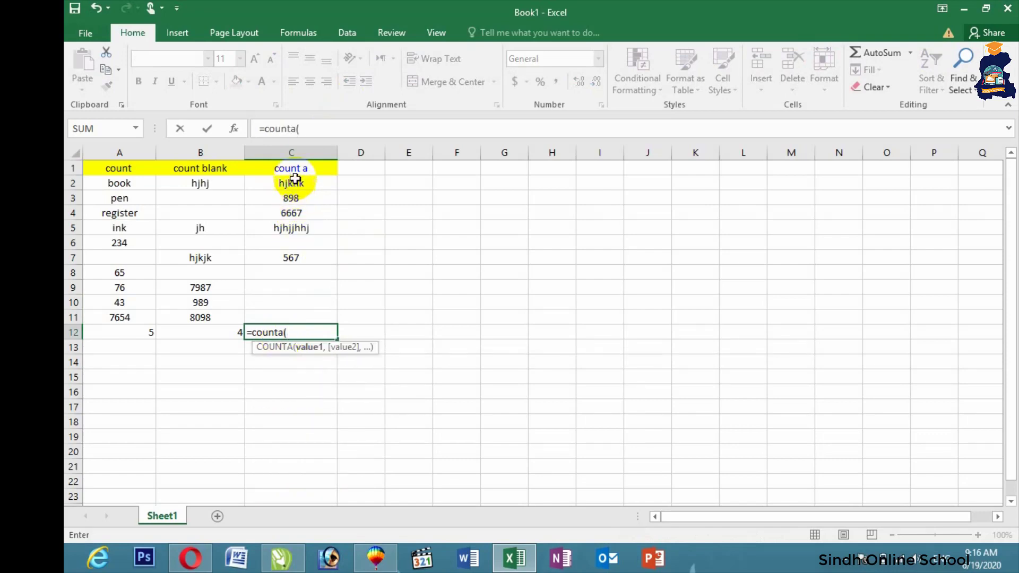
pyautogui.moveTo(292, 181); pyautogui.dragTo(299, 283)
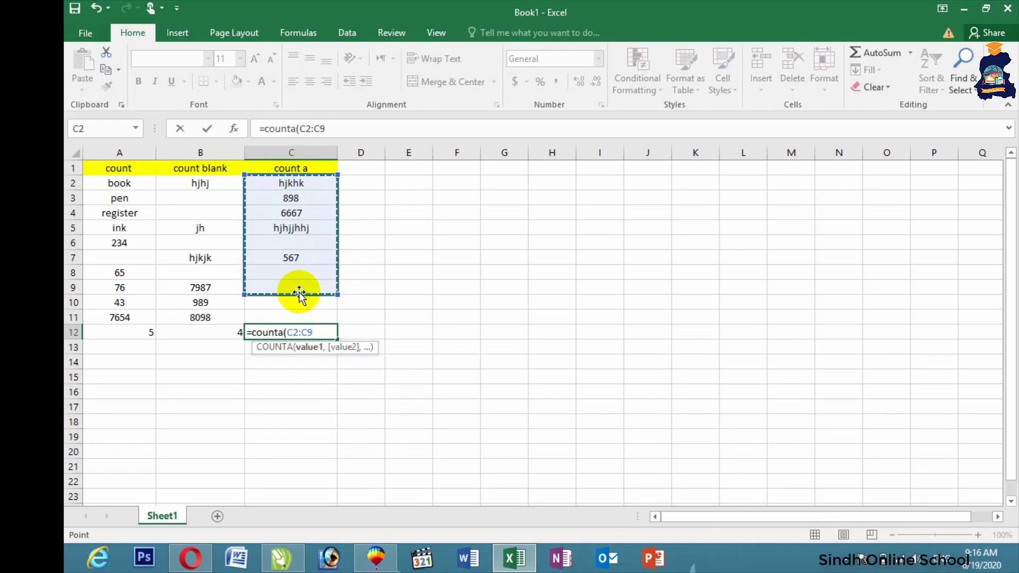
pyautogui.press('Return')
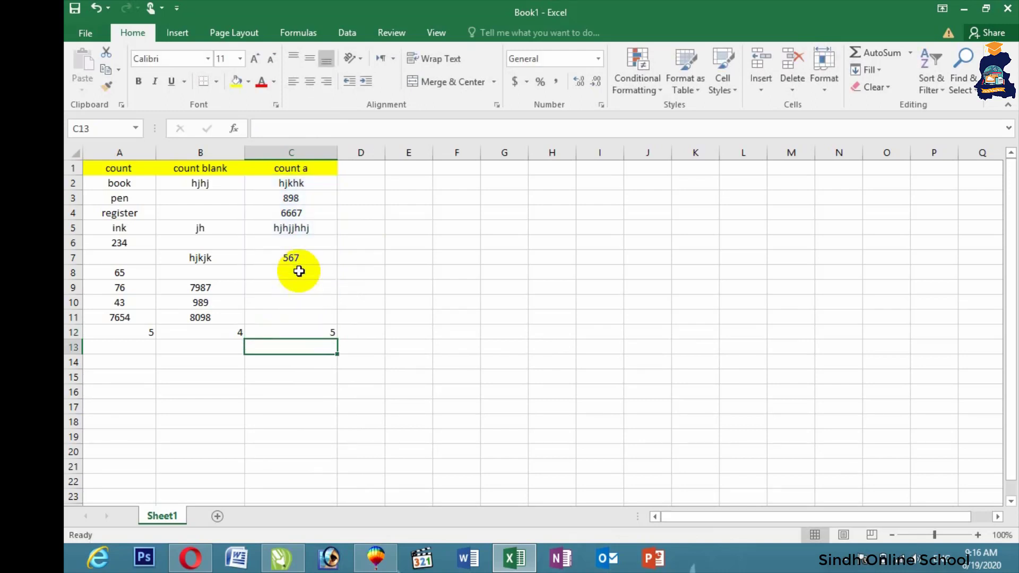
pyautogui.click(519, 182)
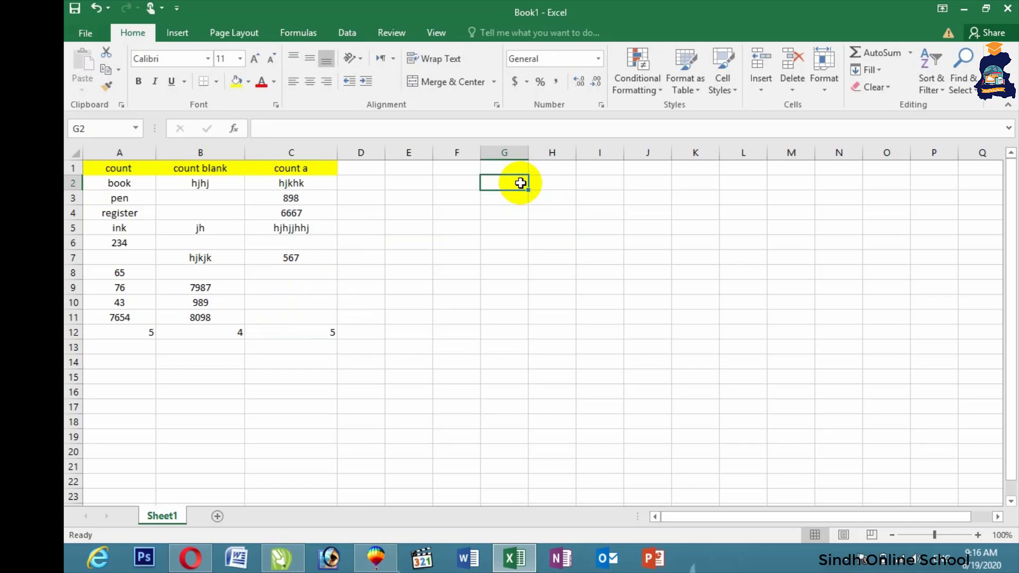
# Step: Enter 1200, 1000, 1020 and 4000 in G2:G5
pyautogui.write('1200')
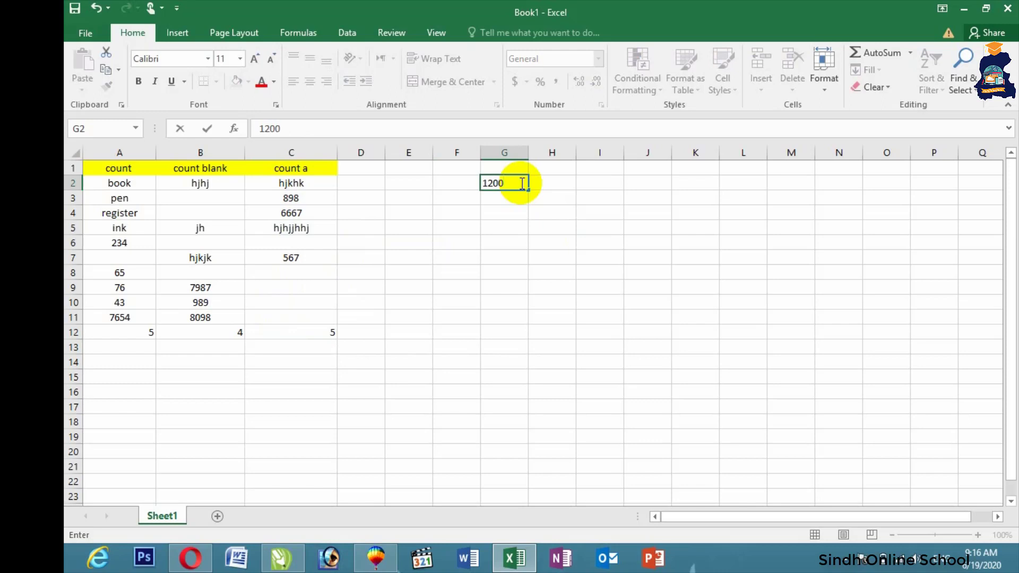
pyautogui.write('100')
pyautogui.press('Return')
pyautogui.write('1000')
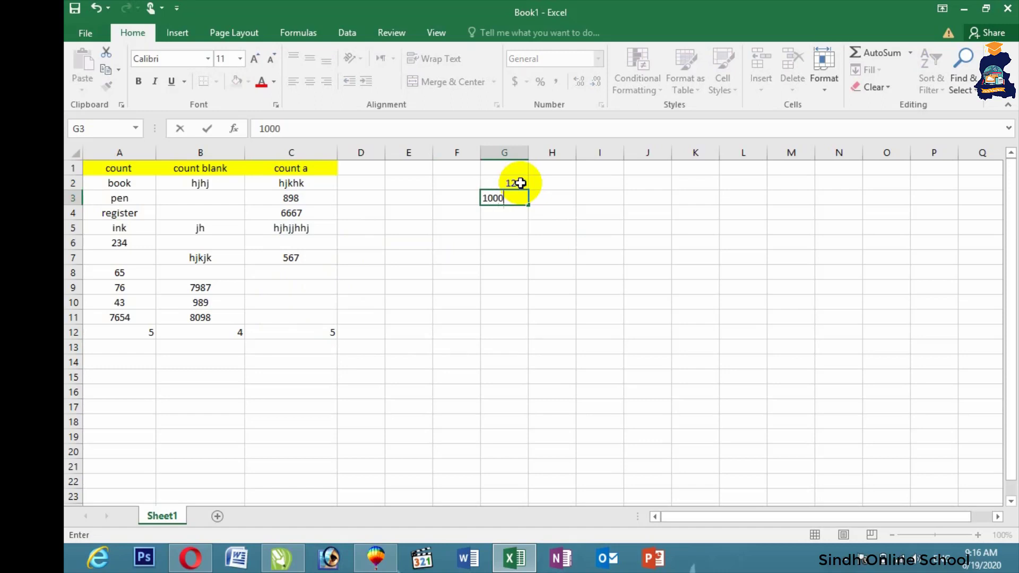
pyautogui.hotkey('ctrl', 'Return')
pyautogui.press('Return')
pyautogui.write('100')
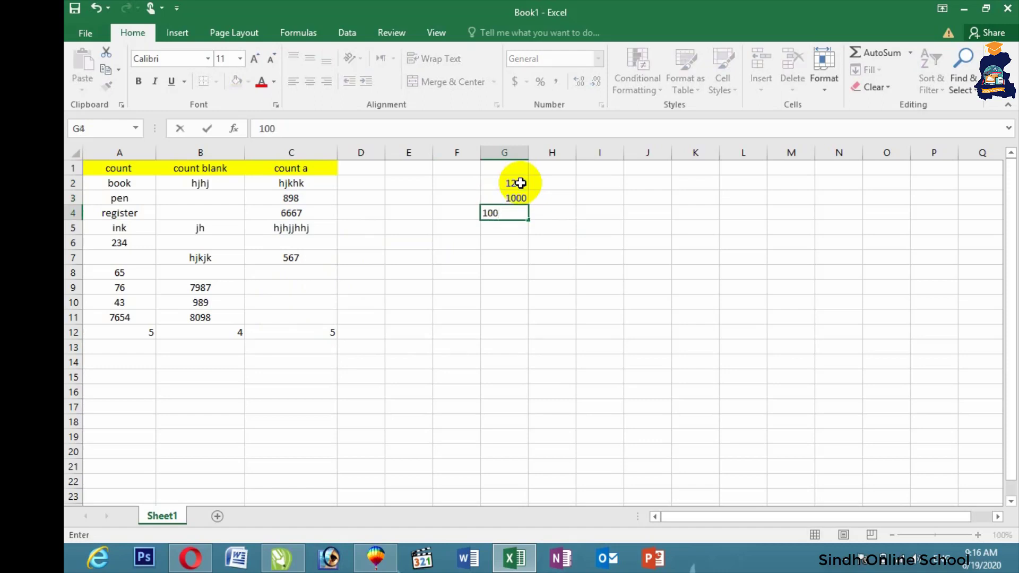
pyautogui.press('Return')
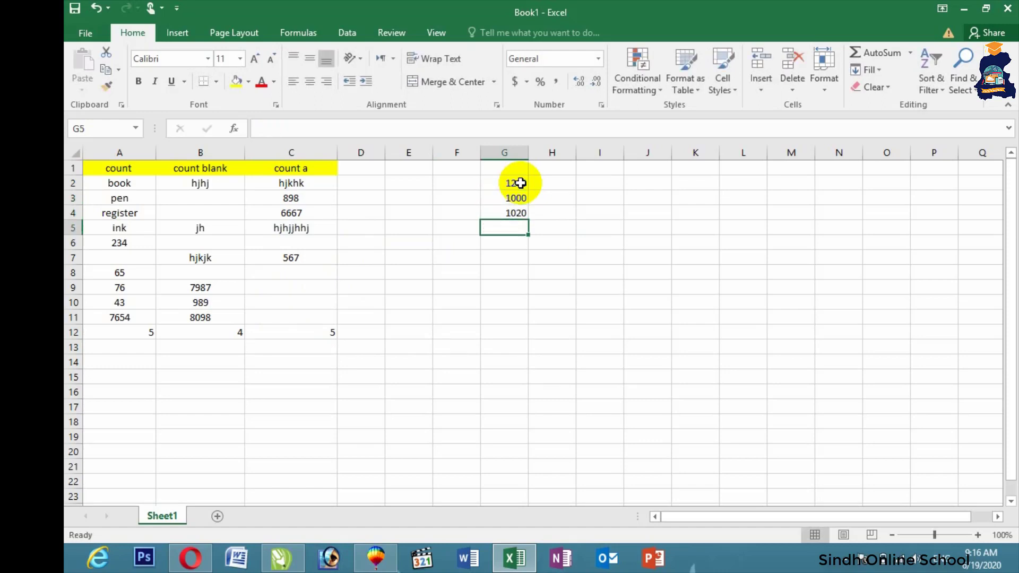
pyautogui.write('4000')
pyautogui.press('Return')
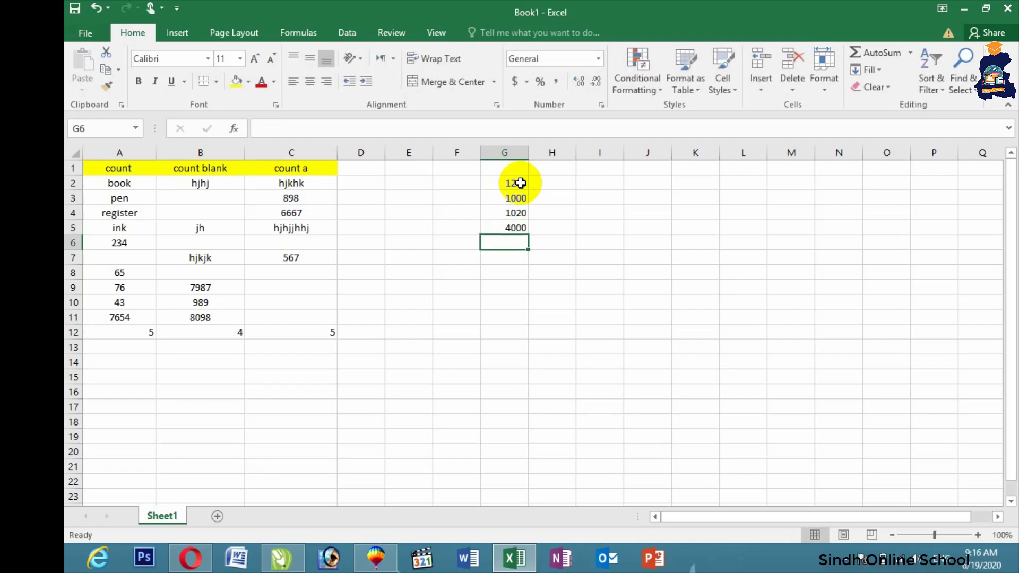
# Step: Centre G2:G5 and enlarge their font to size 18
pyautogui.moveTo(520, 183); pyautogui.dragTo(524, 229)
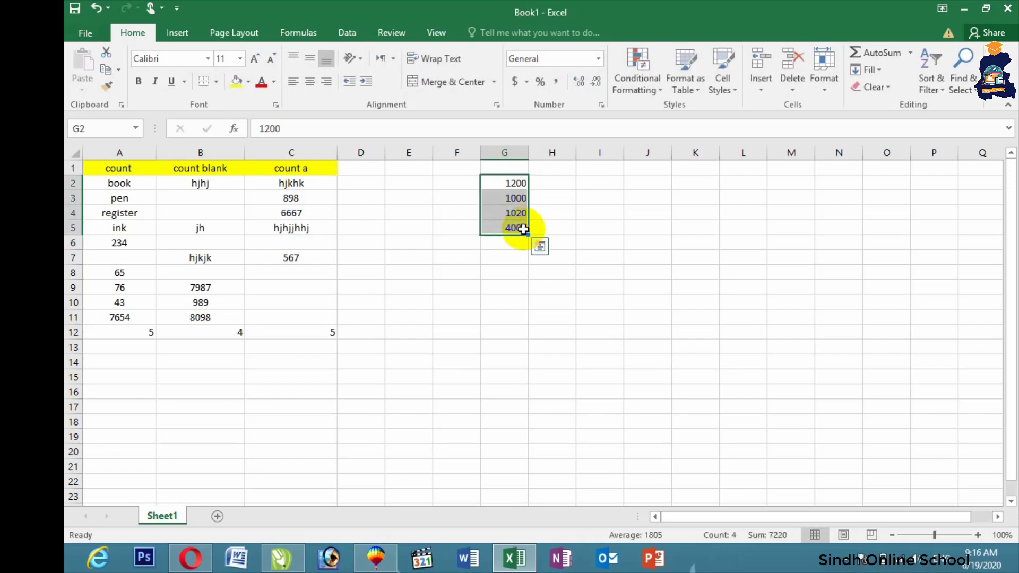
pyautogui.click(309, 83)
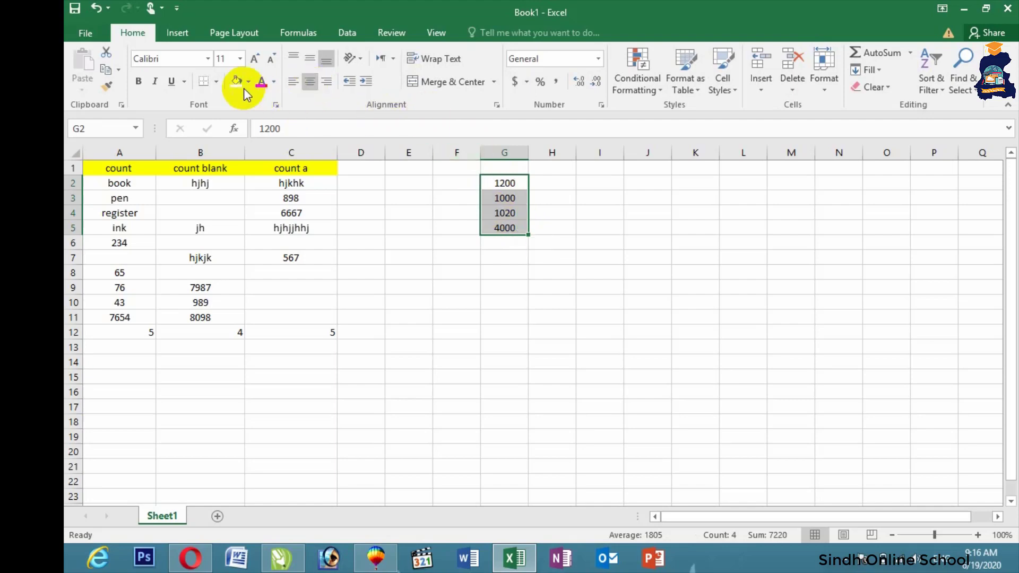
pyautogui.click(255, 58)
pyautogui.click(255, 59)
pyautogui.click(255, 58)
pyautogui.click(255, 58)
pyautogui.click(630, 239)
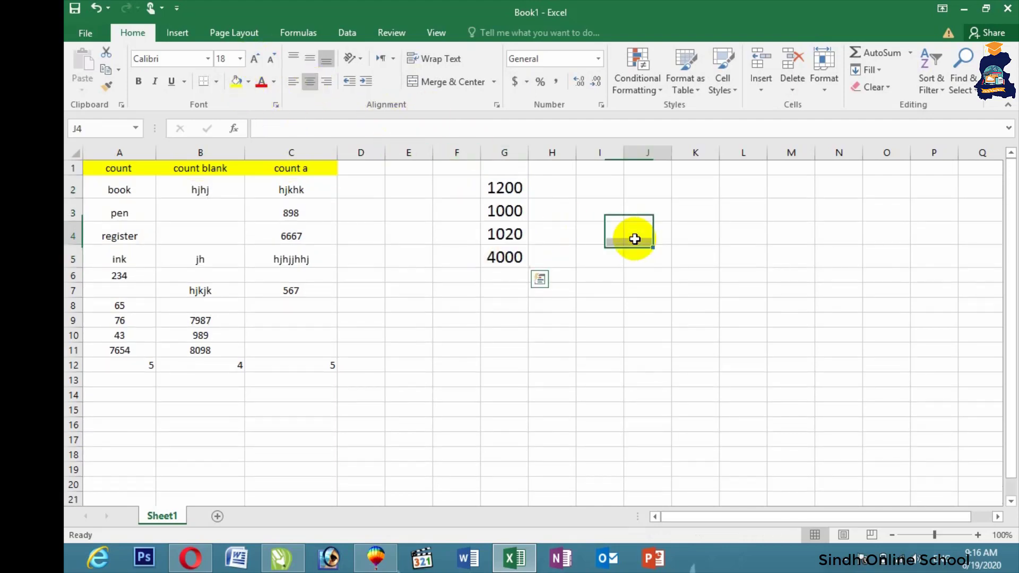
# Step: Widen column G and apply $ English (United States) accounting format to G2:G5
pyautogui.moveTo(528, 154); pyautogui.dragTo(589, 154)
pyautogui.moveTo(530, 193); pyautogui.dragTo(537, 257)
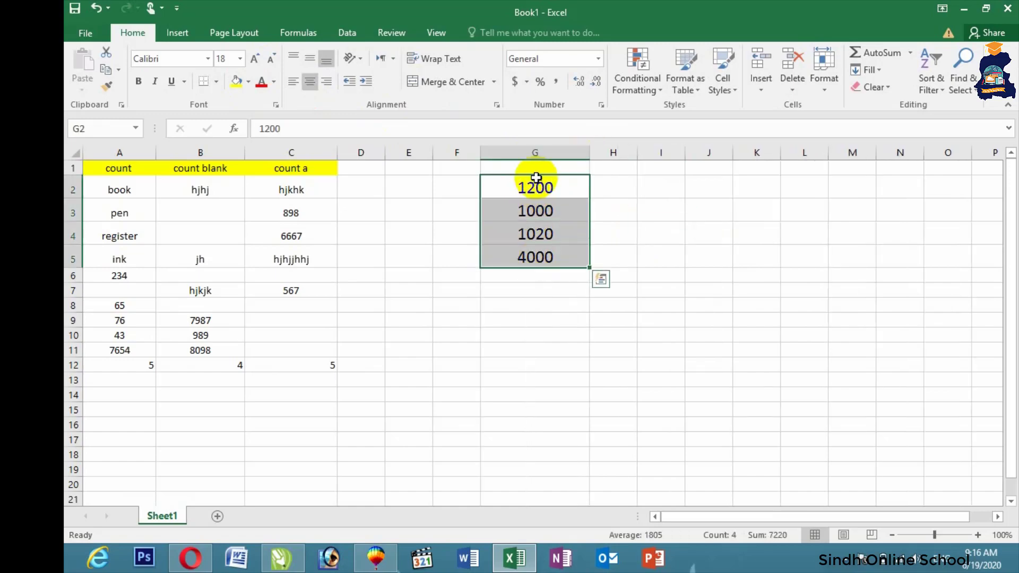
pyautogui.click(526, 82)
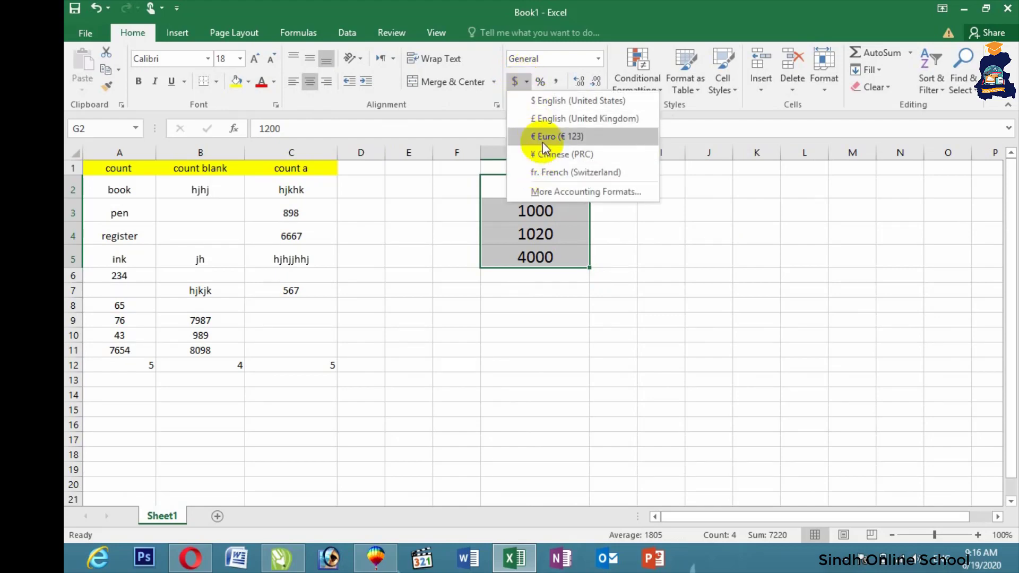
pyautogui.click(552, 103)
pyautogui.click(622, 230)
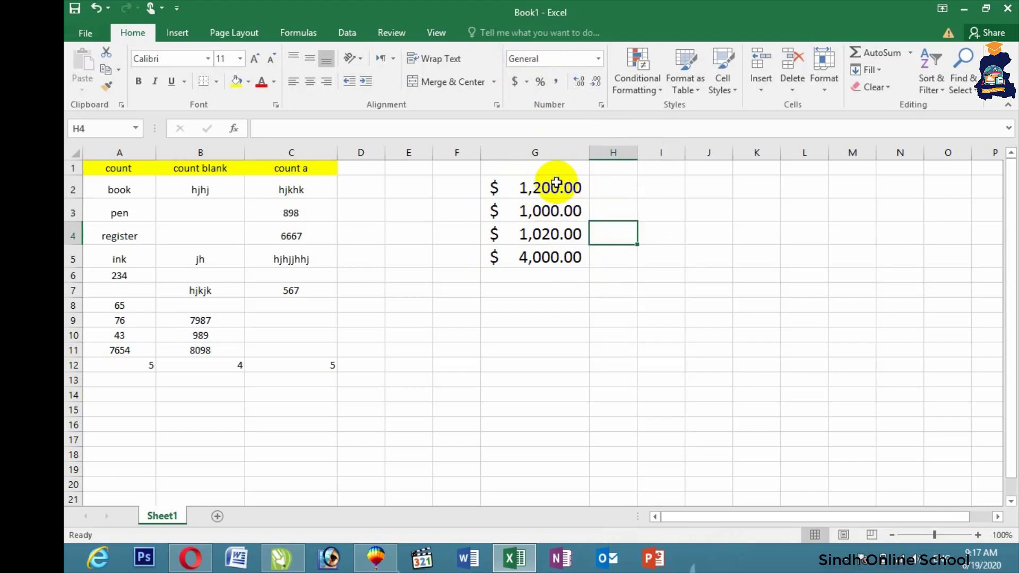
# Step: Adjust the G2:G5 prices to show two decimal places
pyautogui.moveTo(556, 183); pyautogui.dragTo(557, 260)
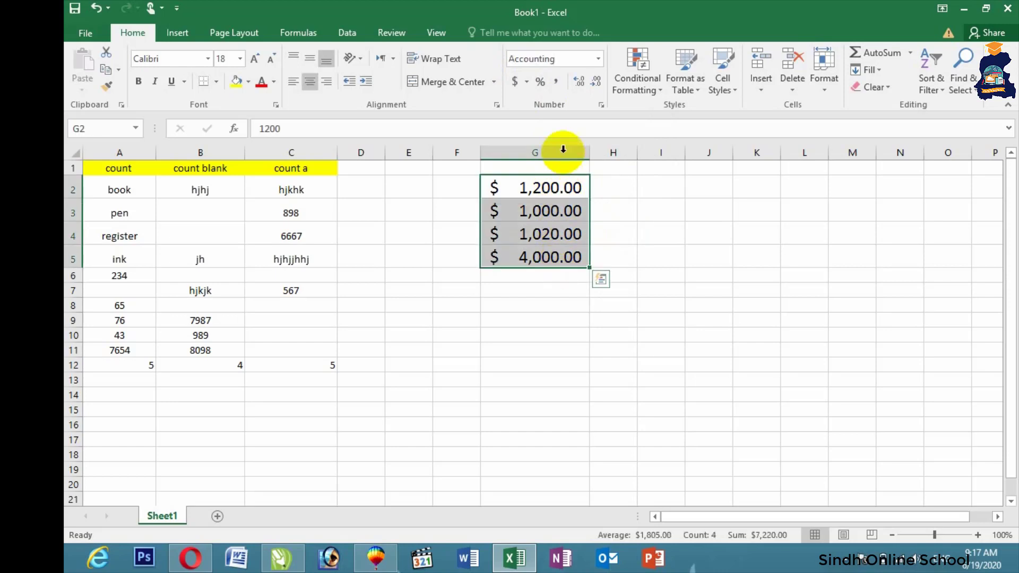
pyautogui.click(593, 85)
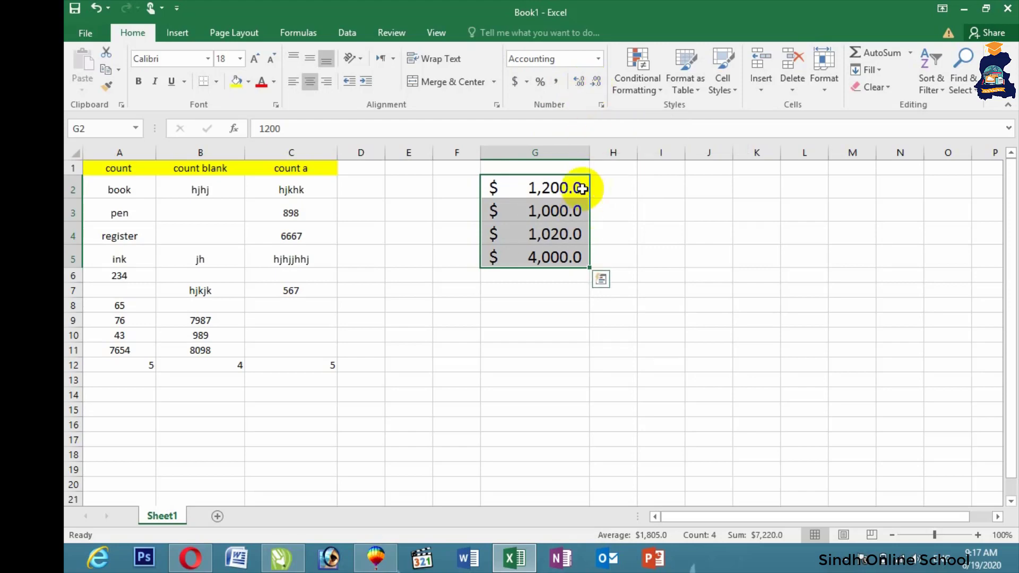
pyautogui.click(582, 80)
pyautogui.click(582, 81)
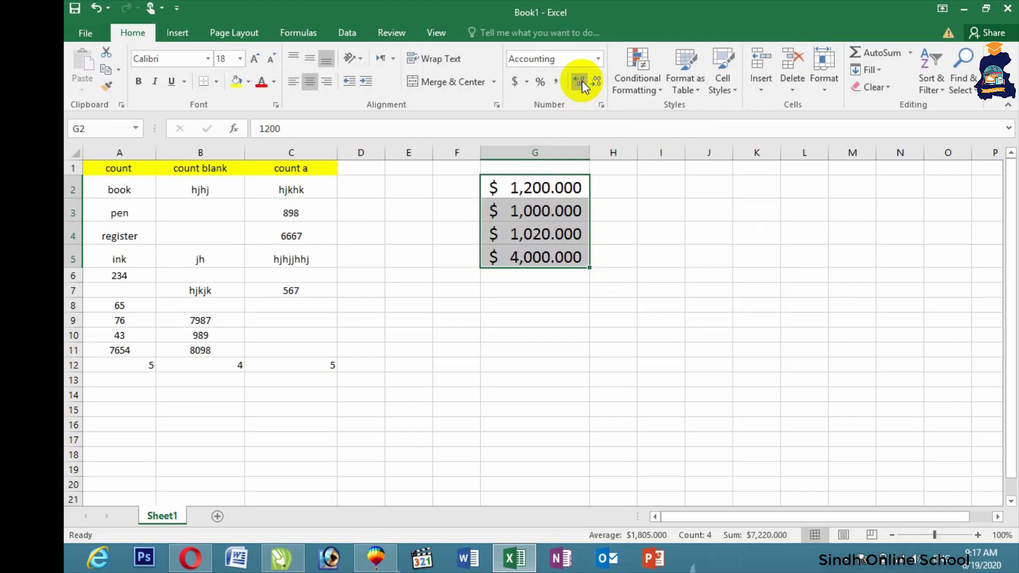
pyautogui.click(597, 82)
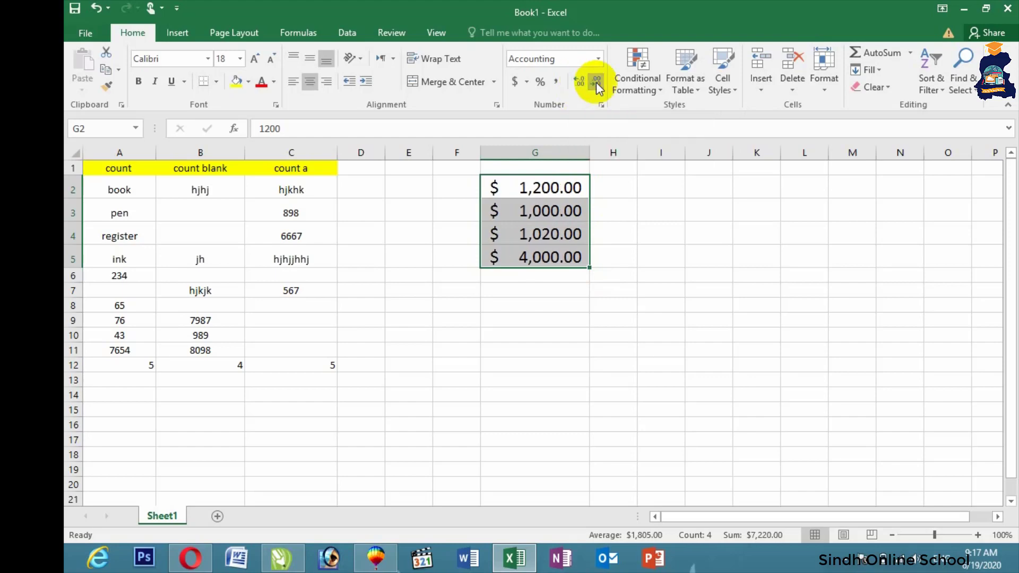
pyautogui.click(617, 228)
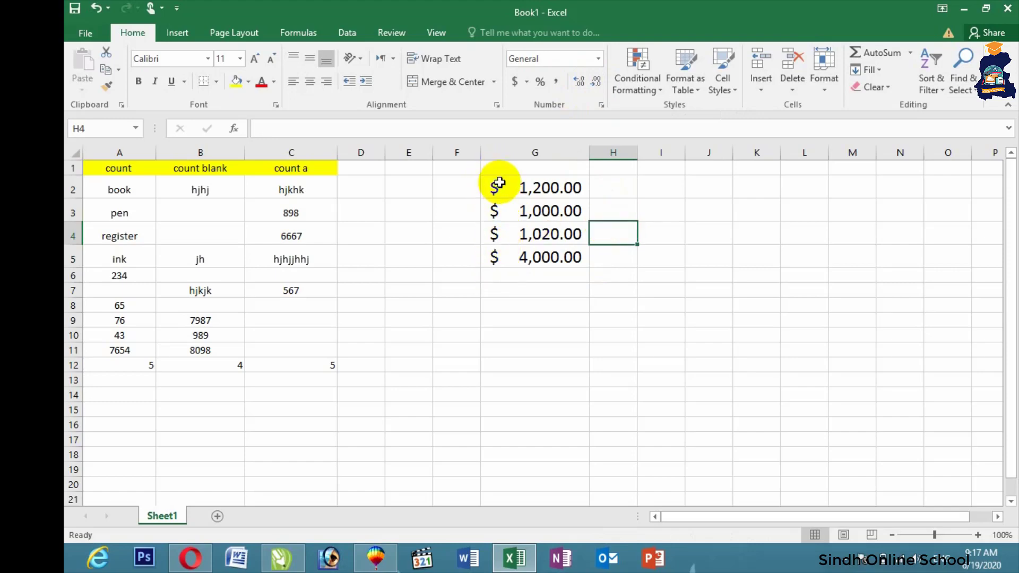
# Step: Revert G2:G5 to General number format, then select cell F1
pyautogui.moveTo(496, 184); pyautogui.dragTo(503, 254)
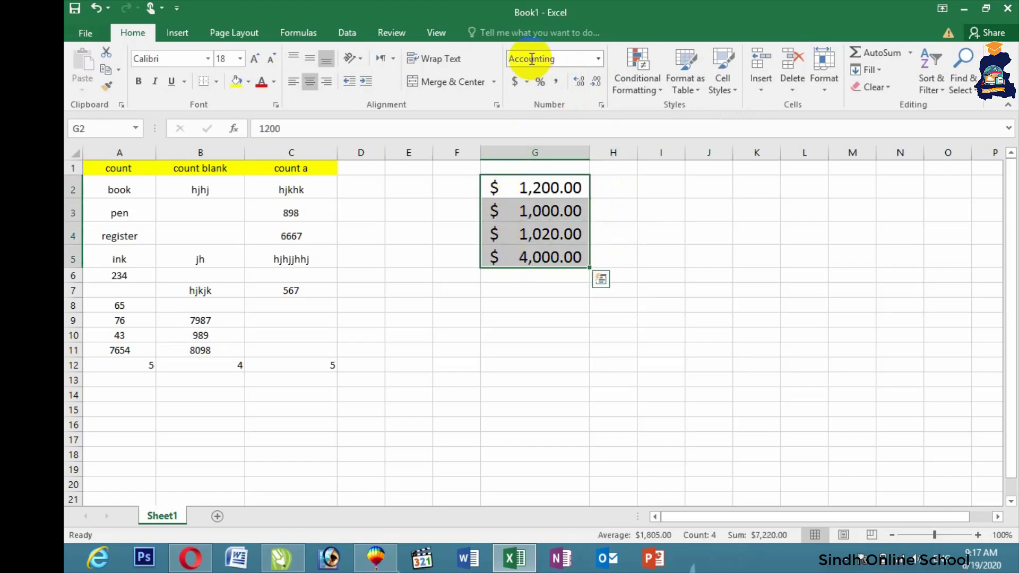
pyautogui.click(599, 58)
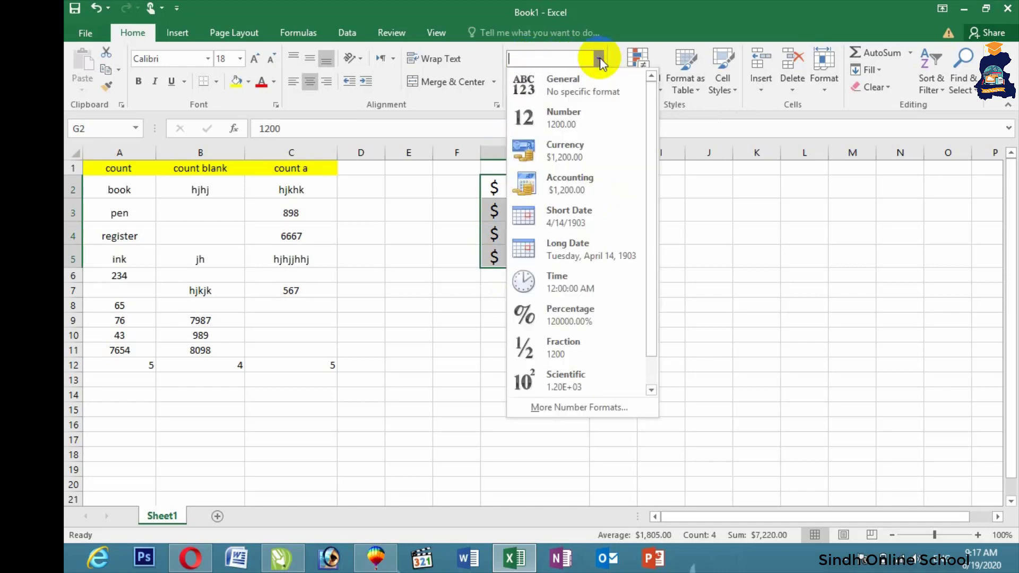
pyautogui.click(591, 91)
pyautogui.click(621, 231)
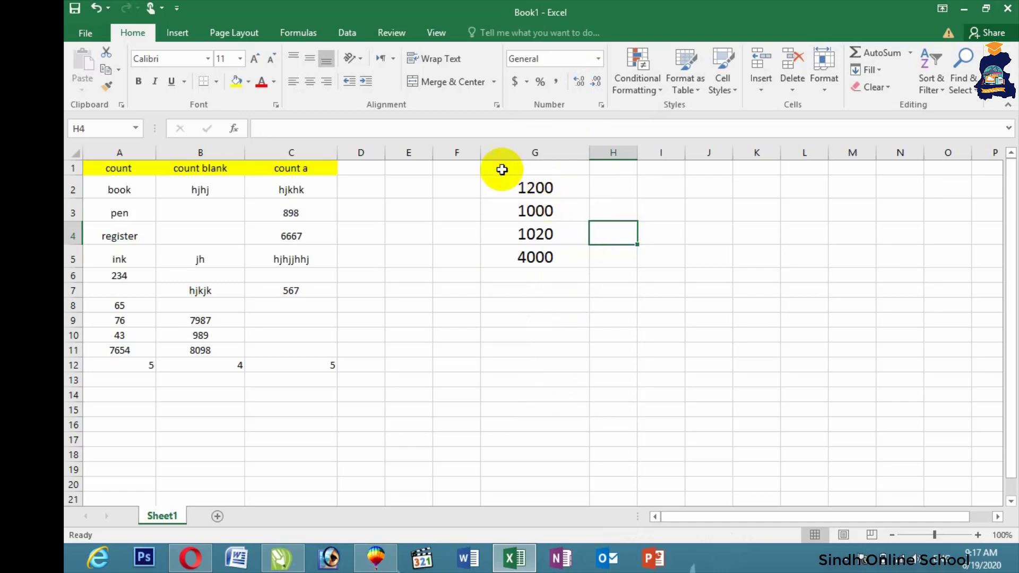
pyautogui.click(450, 186)
pyautogui.click(453, 170)
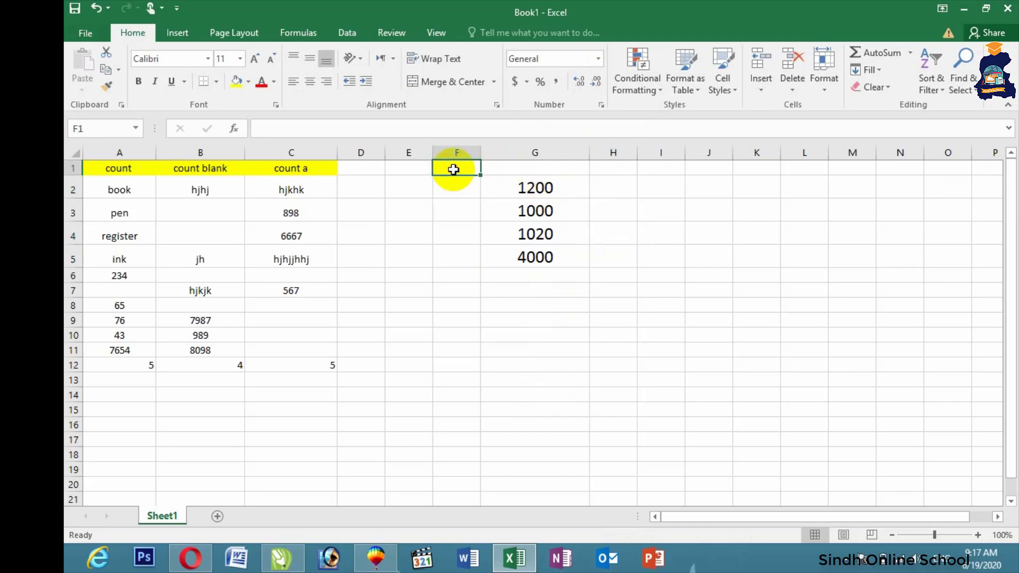
# Step: Enter the headers 'item' and 'price' in F1:G1
pyautogui.write('item')
pyautogui.press('Tab')
pyautogui.write('pr')
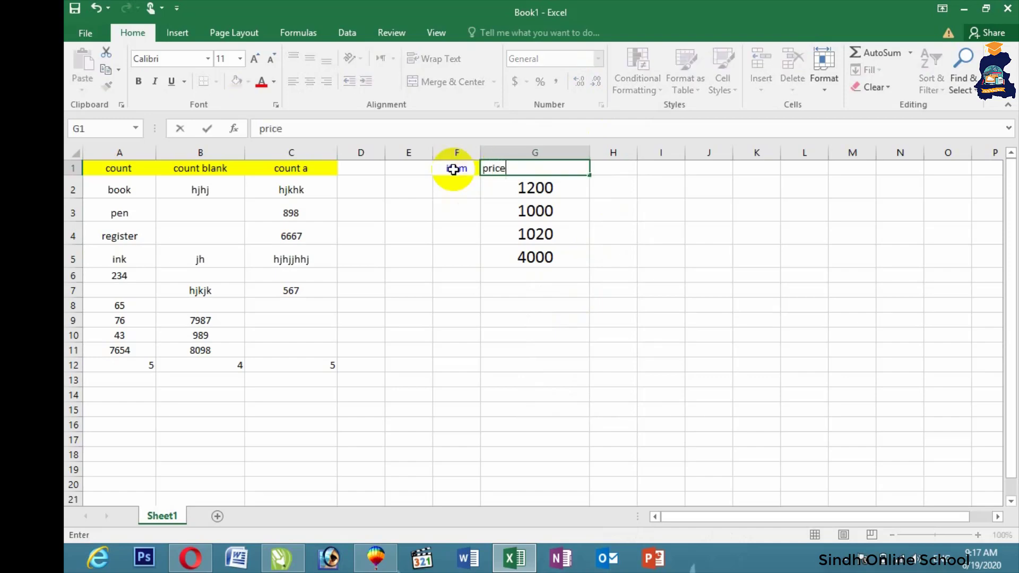
pyautogui.press('Return')
# Step: List keyboard, cpu, mouse and monitor in F2:F5
pyautogui.write('k')
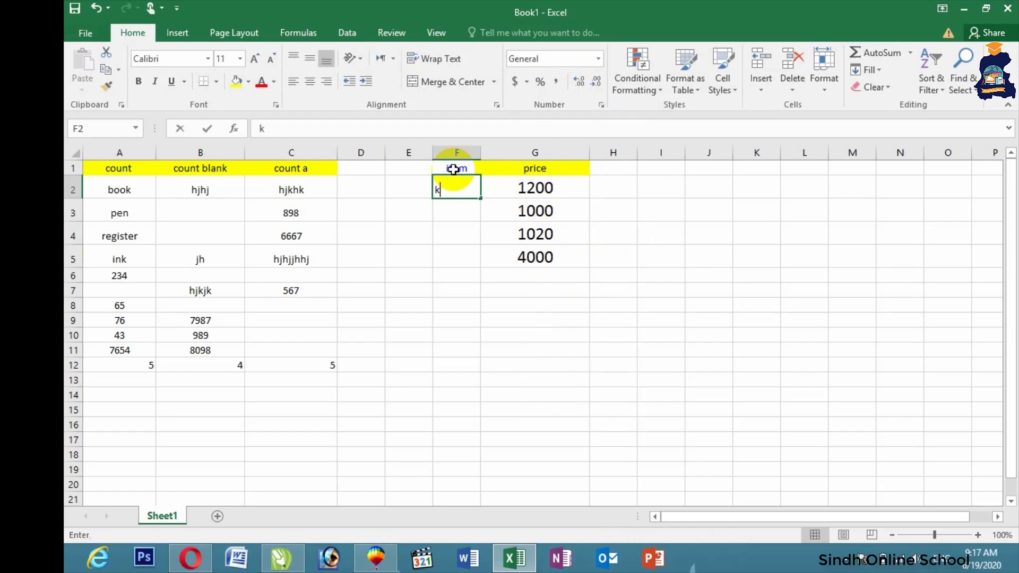
pyautogui.write('eyboard')
pyautogui.press('Return')
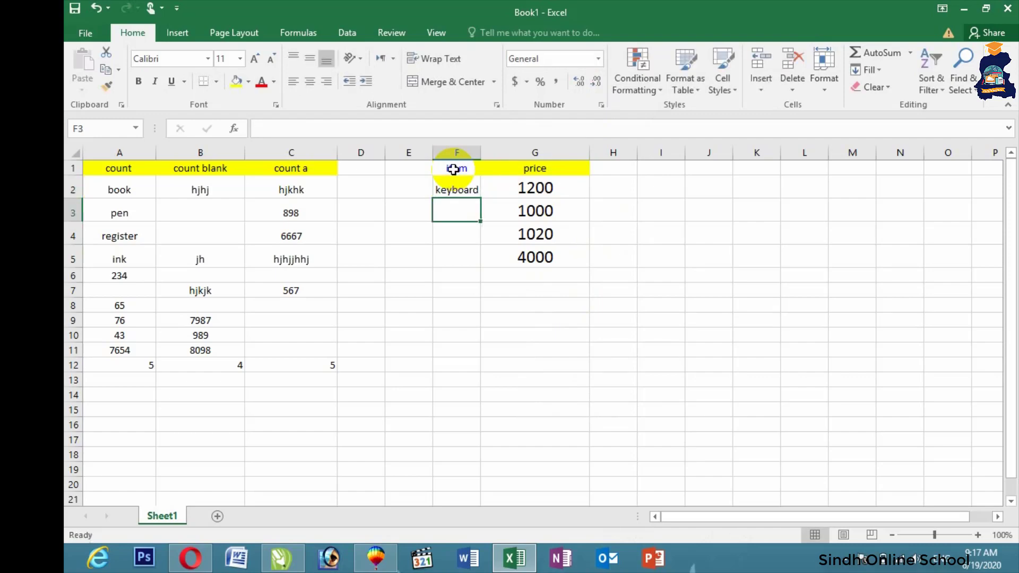
pyautogui.write('cpu')
pyautogui.press('Return')
pyautogui.write('mouse')
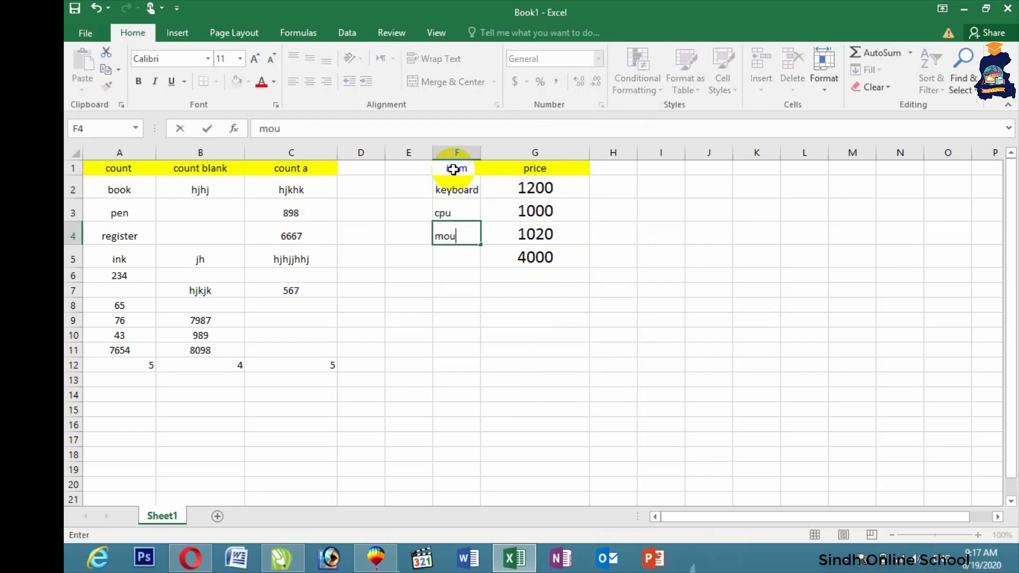
pyautogui.press('Return')
pyautogui.write('monitor')
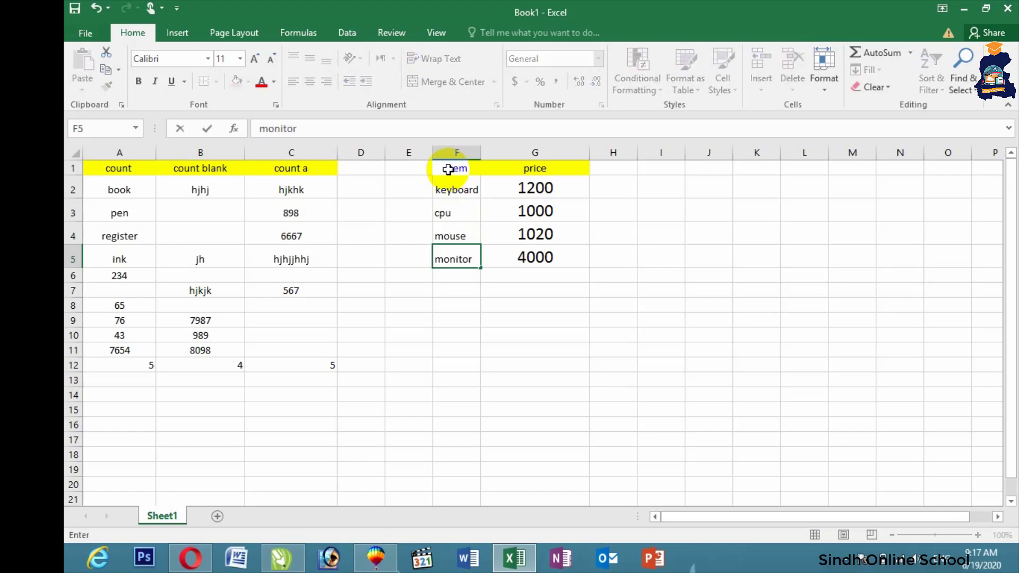
pyautogui.click(662, 225)
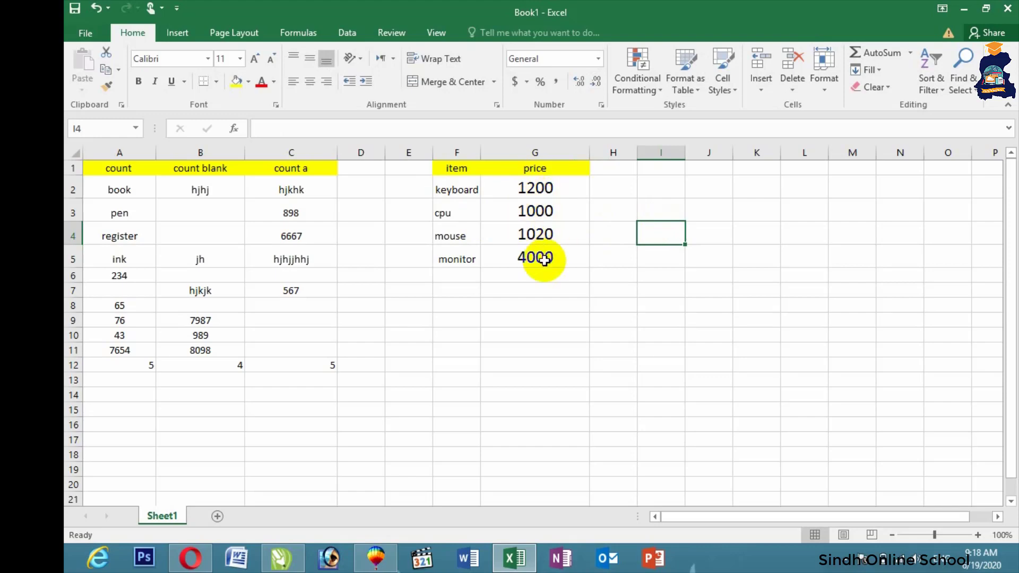
# Step: Make the item and price headers bold at font size 18
pyautogui.moveTo(455, 168); pyautogui.dragTo(536, 169)
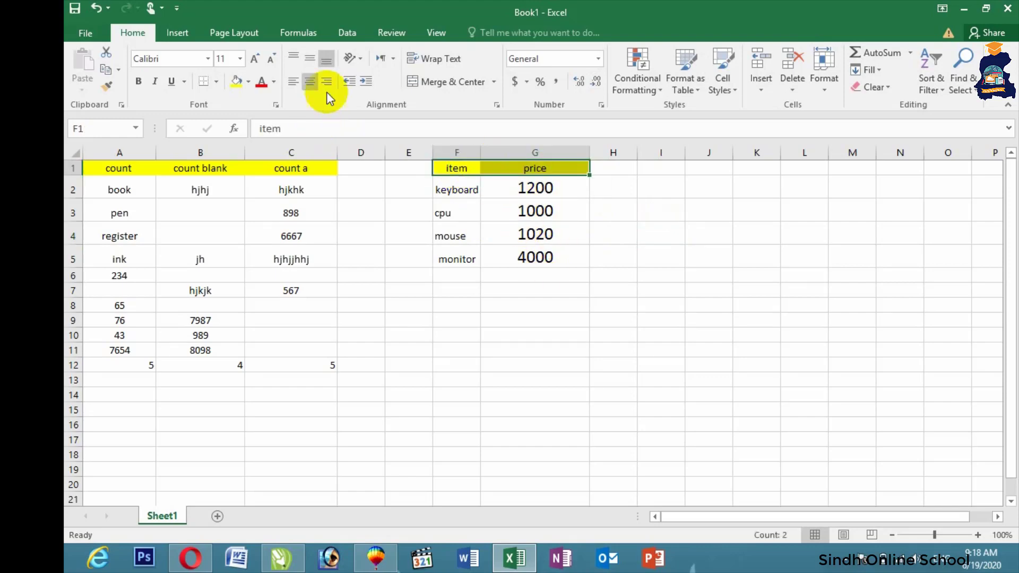
pyautogui.click(138, 82)
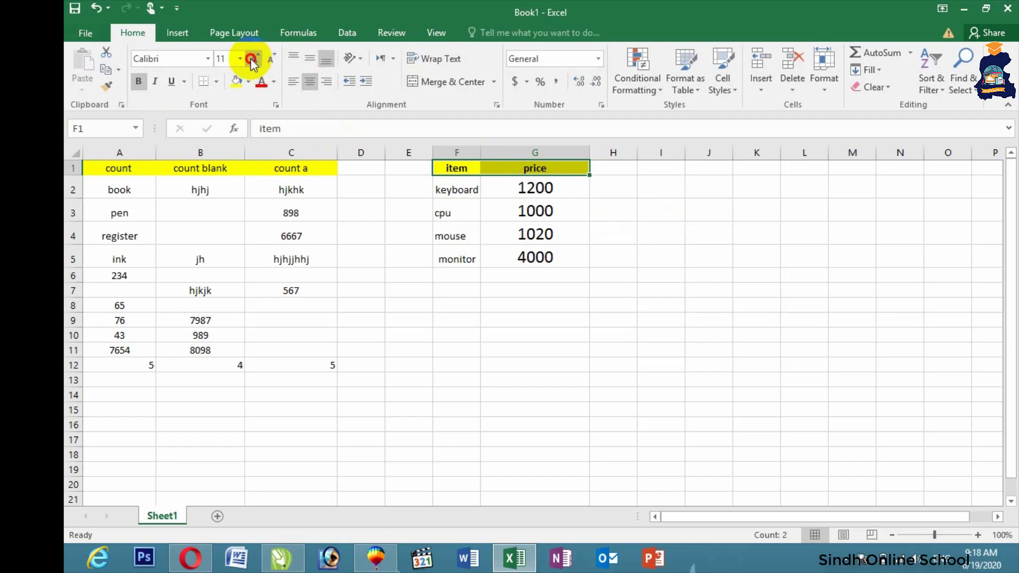
pyautogui.click(252, 59)
pyautogui.click(251, 60)
pyautogui.click(252, 60)
pyautogui.click(252, 59)
pyautogui.click(484, 269)
pyautogui.click(525, 197)
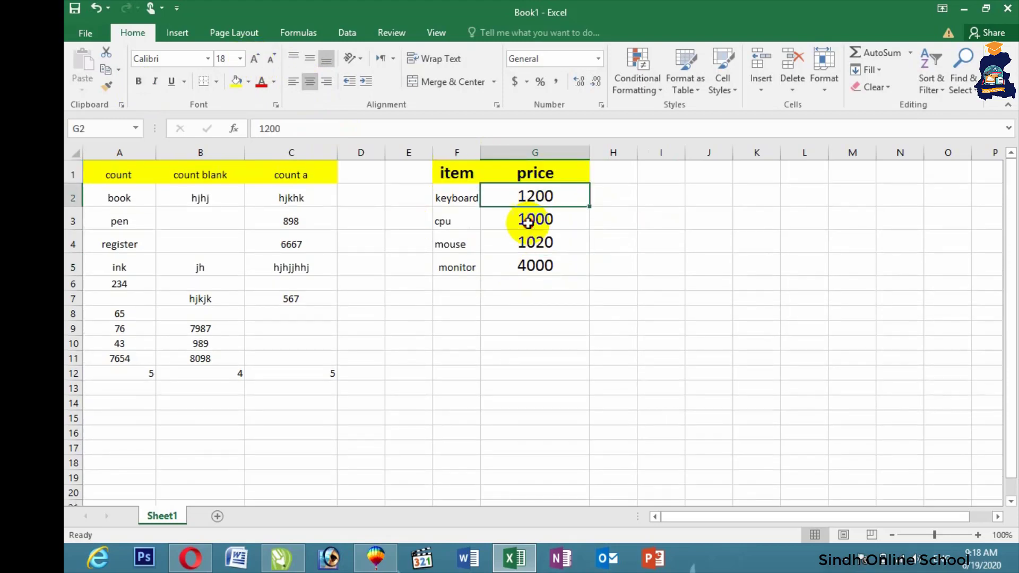
pyautogui.moveTo(528, 223); pyautogui.dragTo(526, 264)
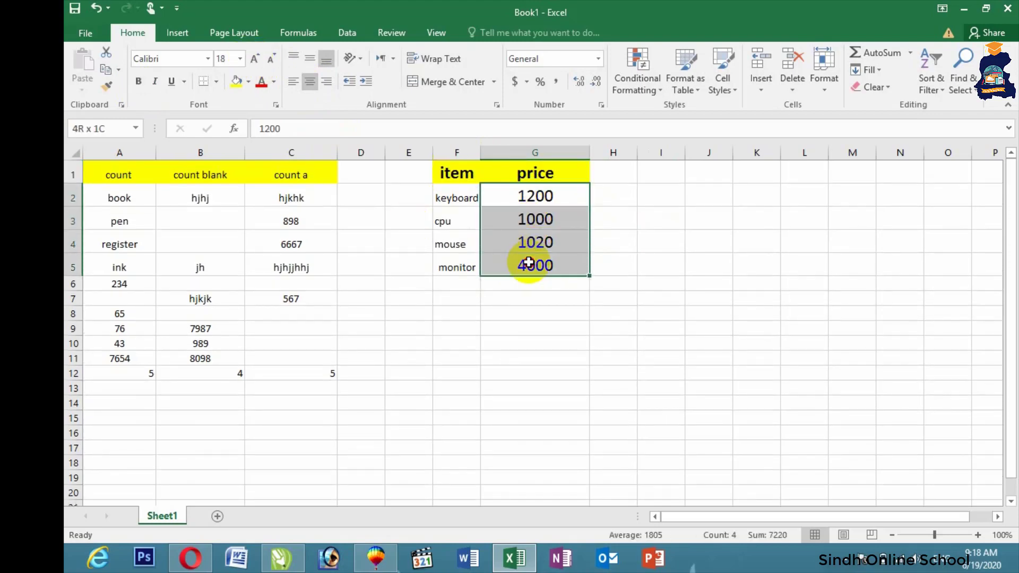
# Step: Add magenta gradient-fill data bars to the prices in G2:G5
pyautogui.click(635, 92)
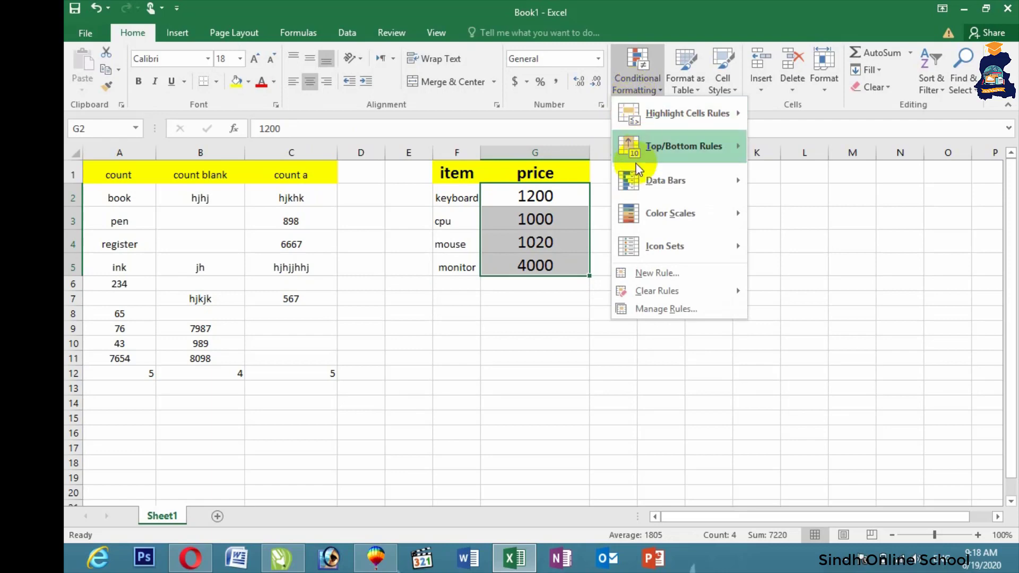
pyautogui.moveTo(658, 181)
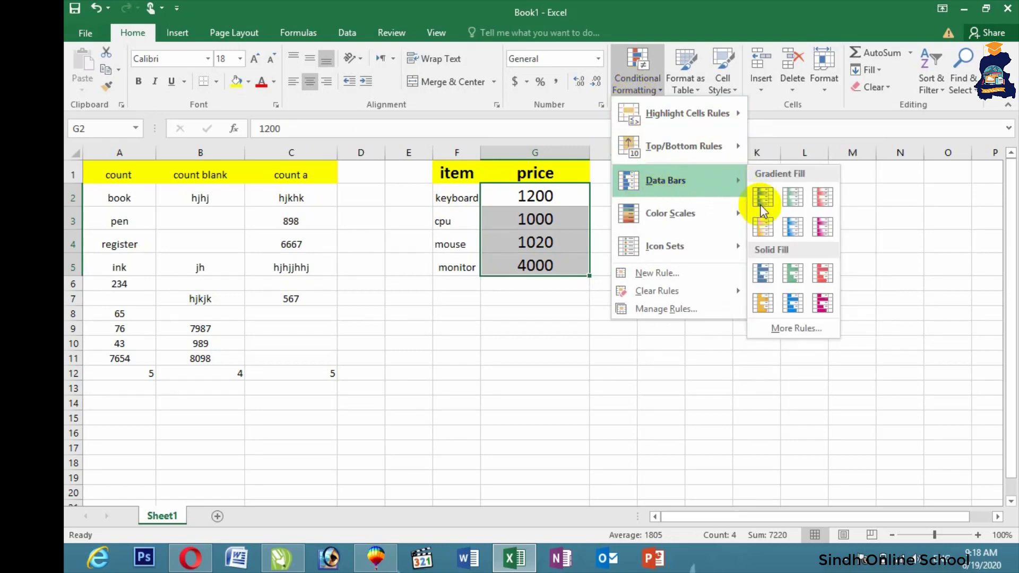
pyautogui.click(817, 224)
pyautogui.click(571, 297)
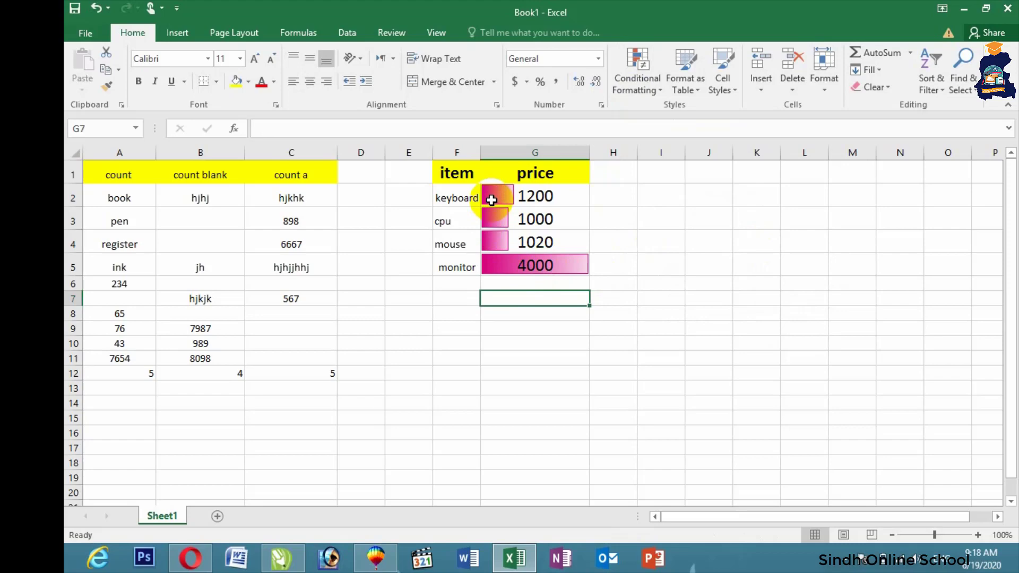
# Step: Apply the grey four-arrow icon set to the prices in G2:G5
pyautogui.moveTo(492, 200); pyautogui.dragTo(490, 266)
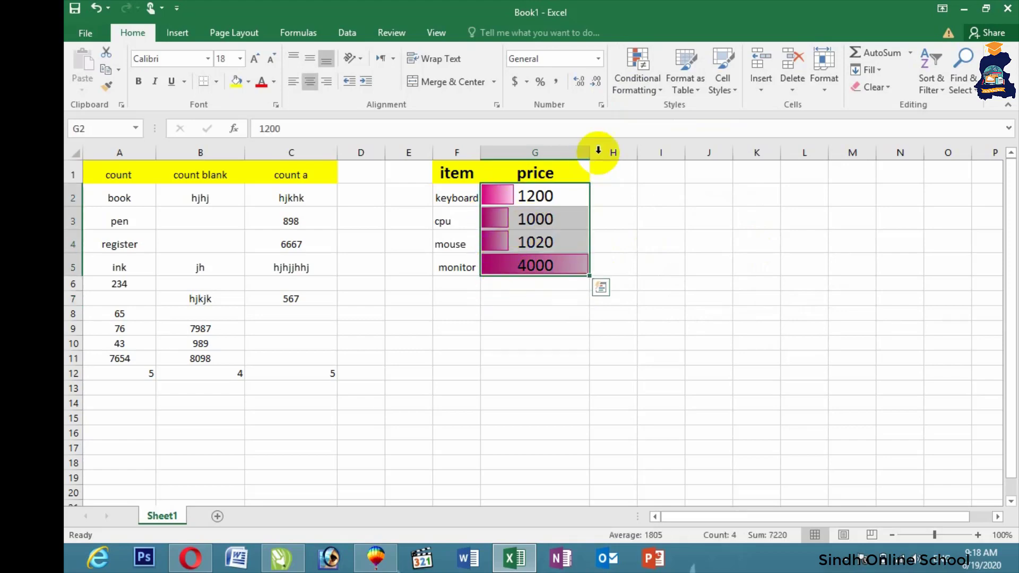
pyautogui.click(627, 87)
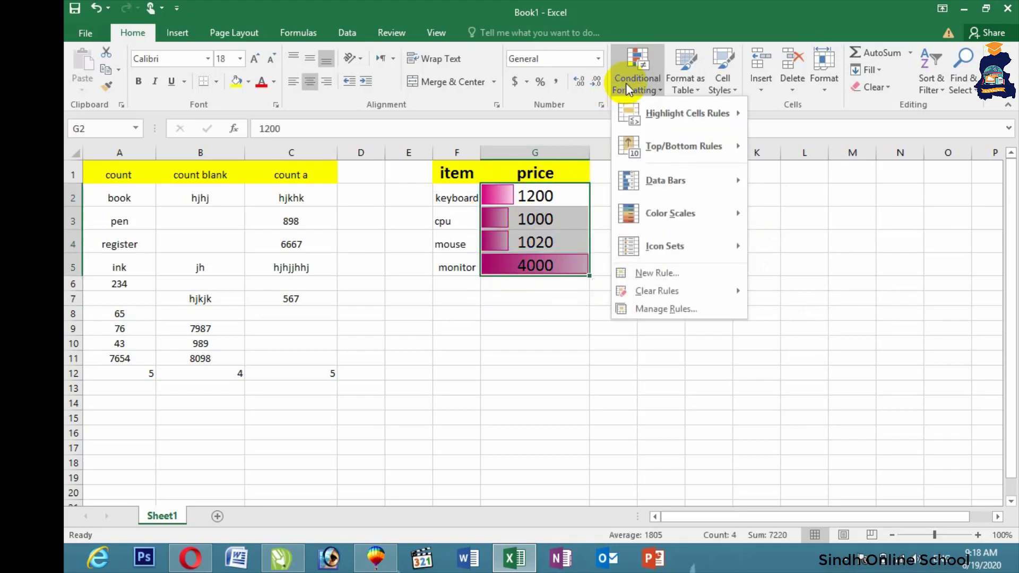
pyautogui.moveTo(639, 241)
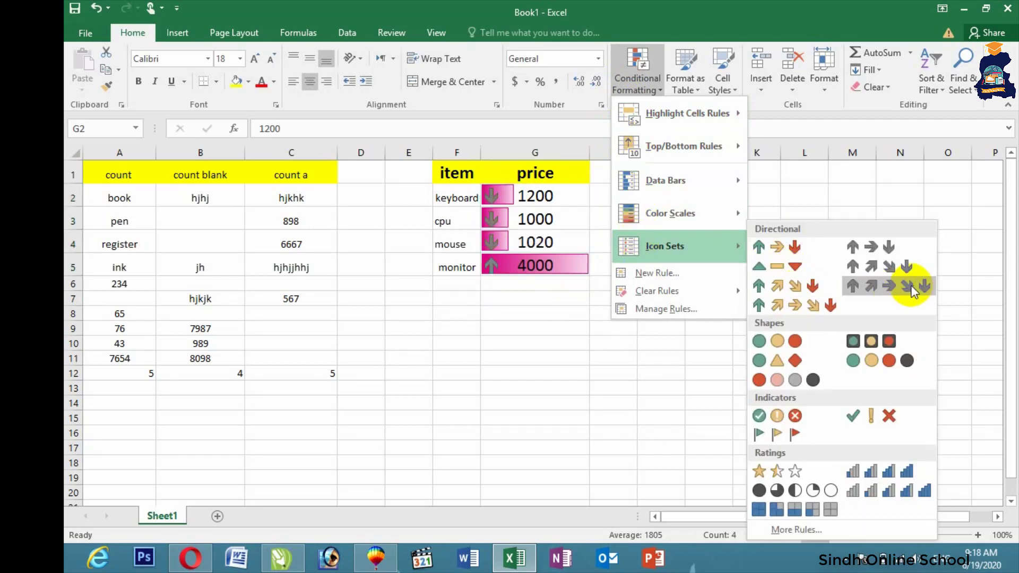
pyautogui.click(891, 270)
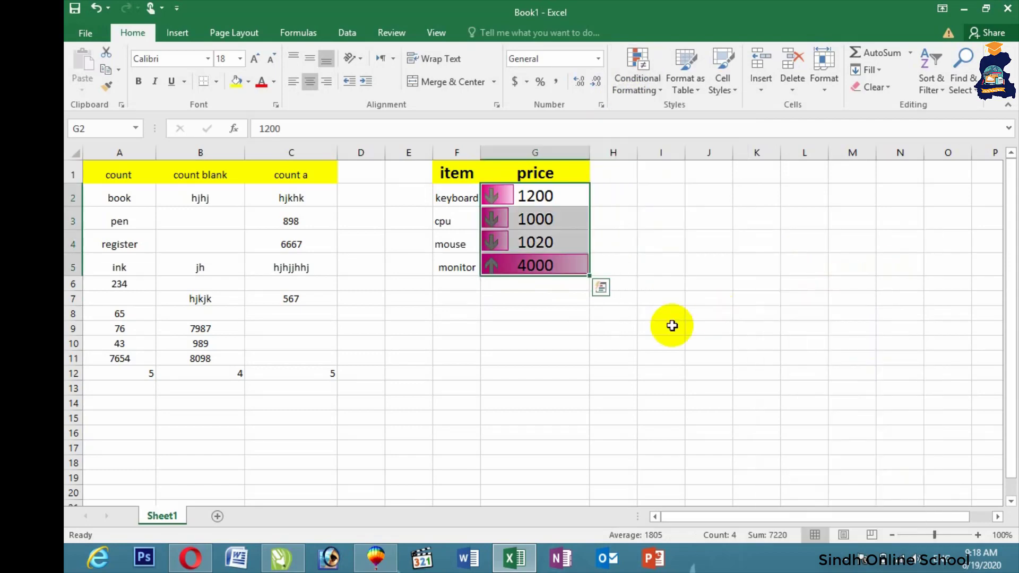
pyautogui.click(672, 326)
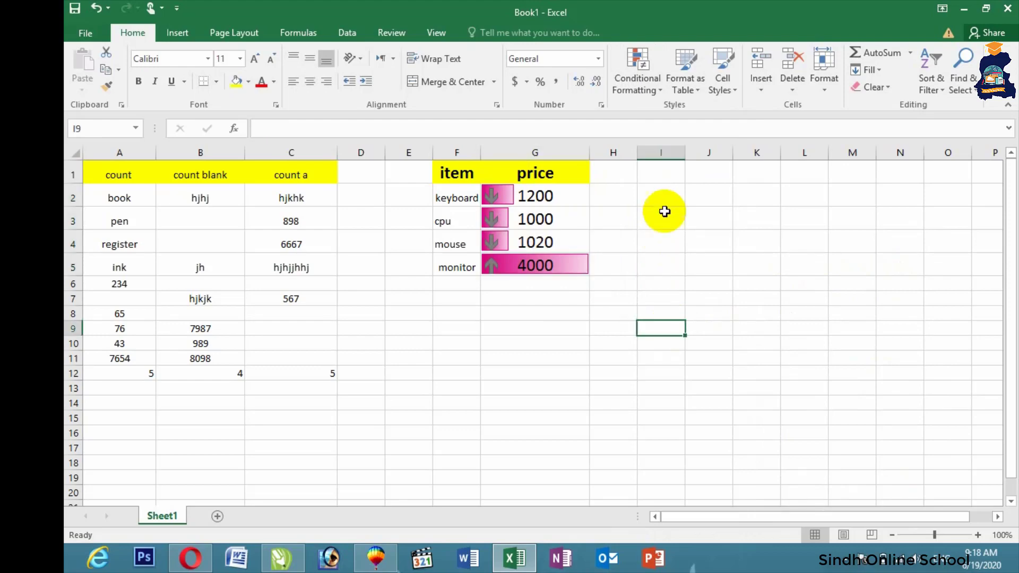
# Step: Put the heading 'name' in I1 and enter five first names in I2:I6
pyautogui.click(661, 177)
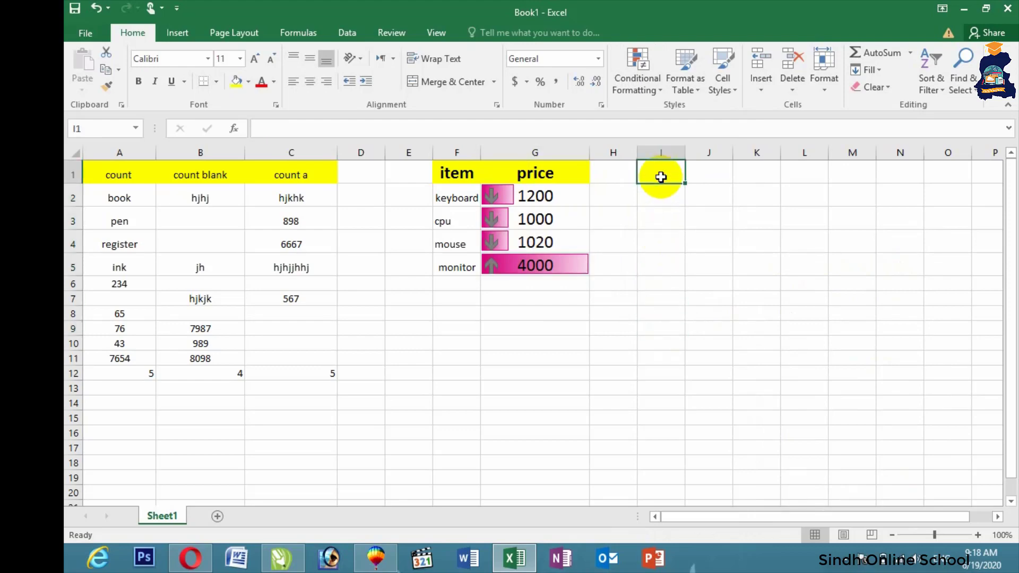
pyautogui.write('name')
pyautogui.press('Return')
pyautogui.write('za')
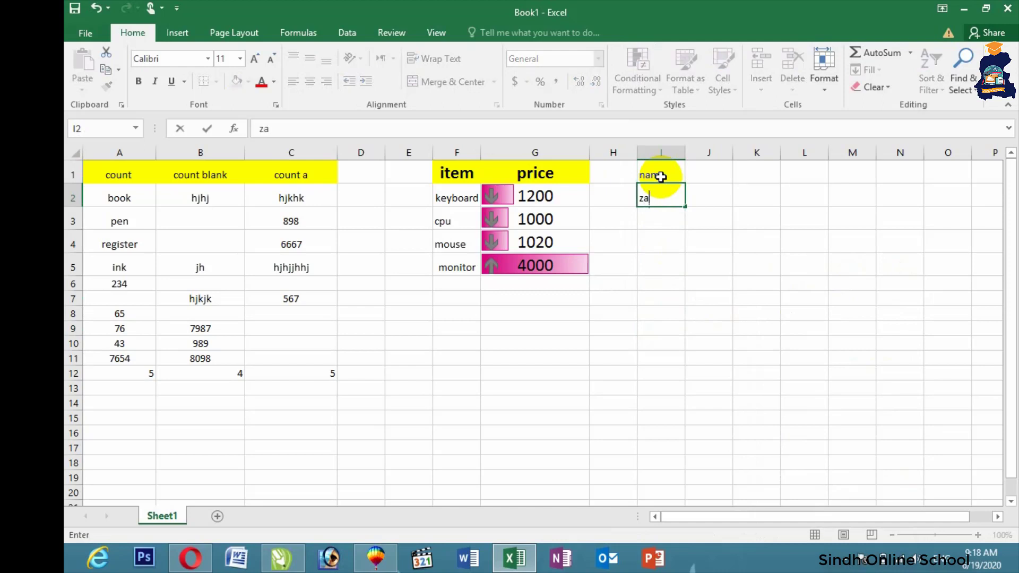
pyautogui.write('hid')
pyautogui.press('Return')
pyautogui.write('yasr')
pyautogui.press('Return')
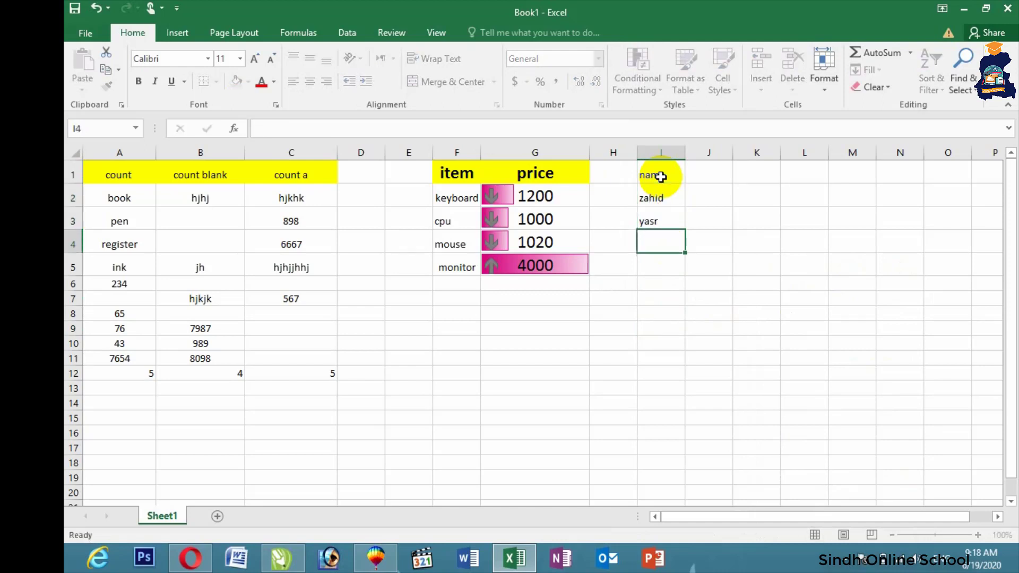
pyautogui.write('imm')
pyautogui.write('aan')
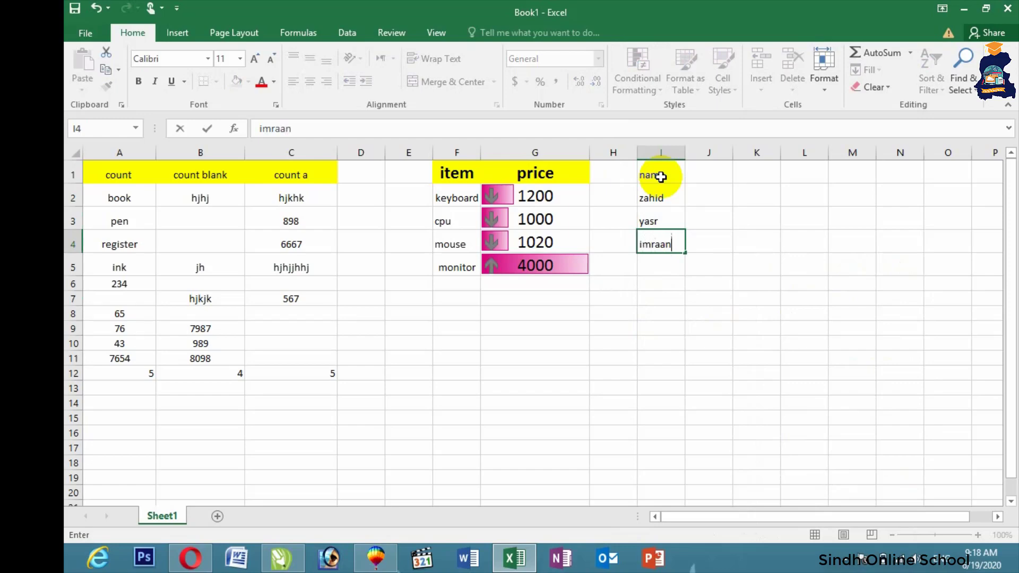
pyautogui.press('Return')
pyautogui.write('you')
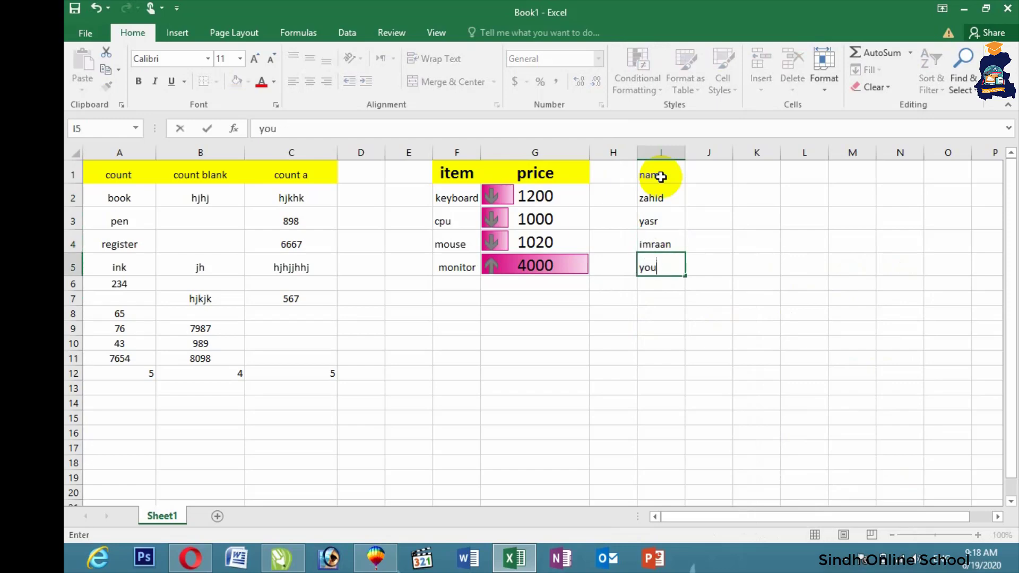
pyautogui.write('siif')
pyautogui.press('Return')
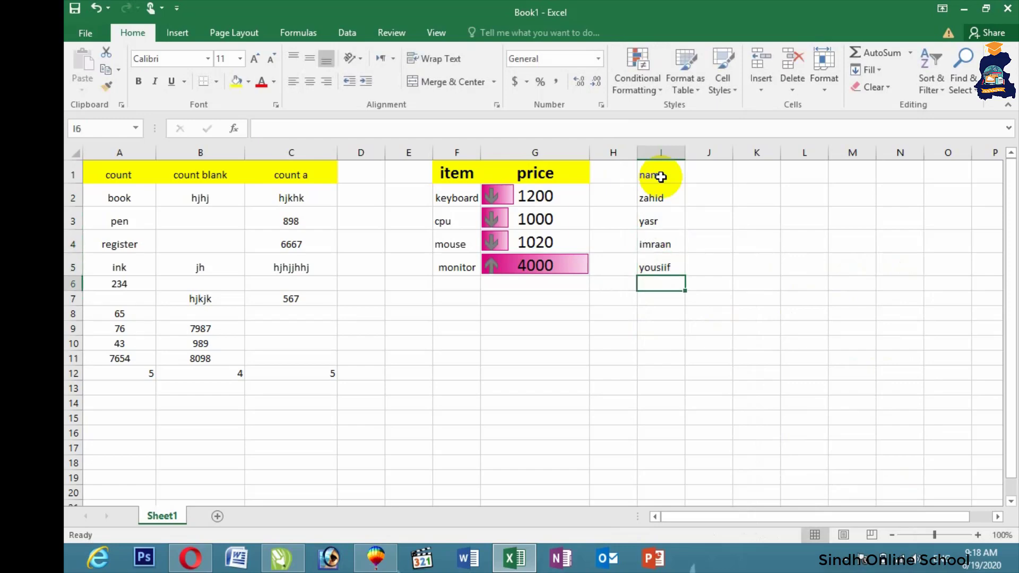
pyautogui.write('kamran')
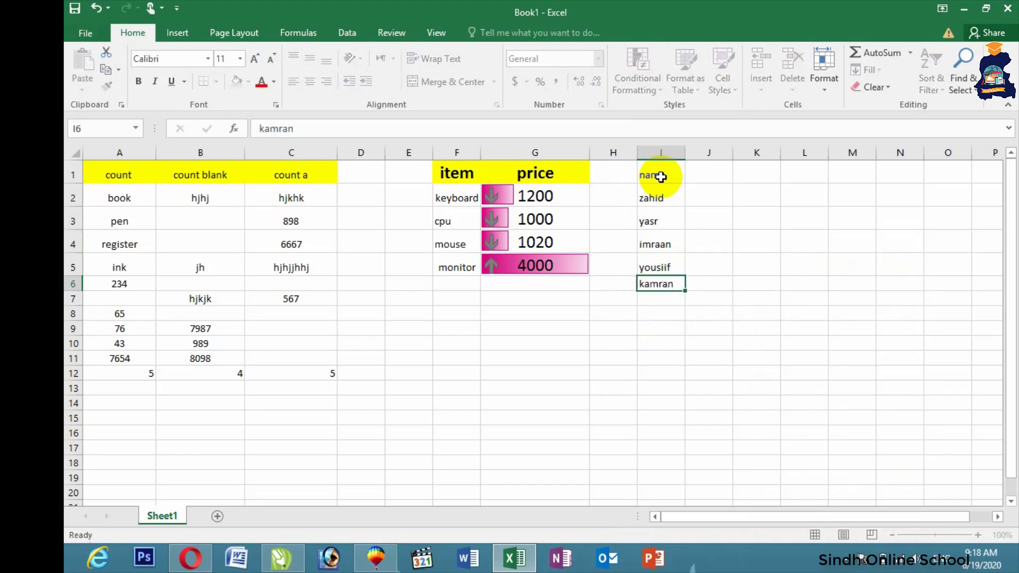
pyautogui.press('Return')
# Step: Enter eight more first names down column I from I7 to I14
pyautogui.write('ahme')
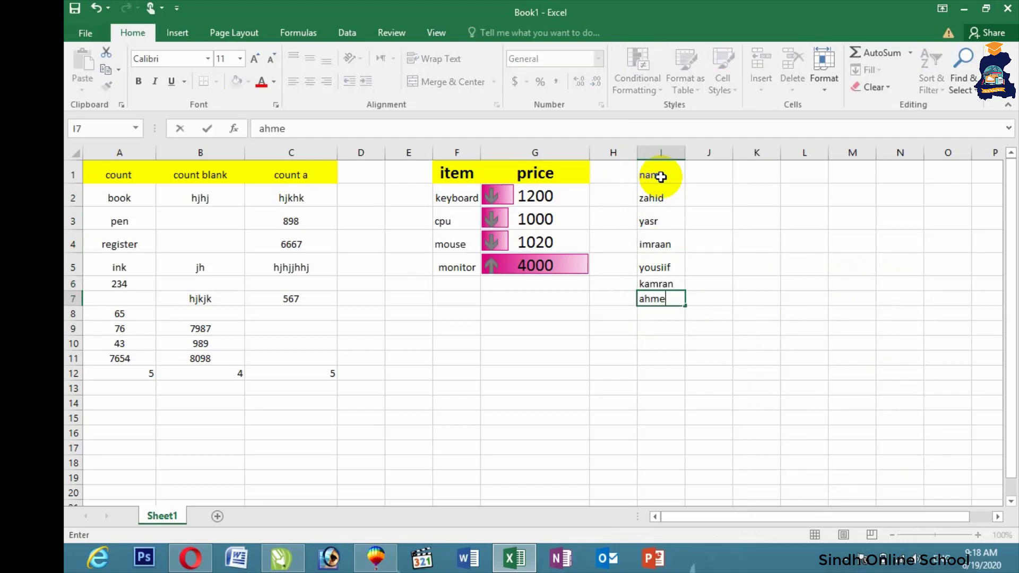
pyautogui.write('d')
pyautogui.press('Return')
pyautogui.write('ars')
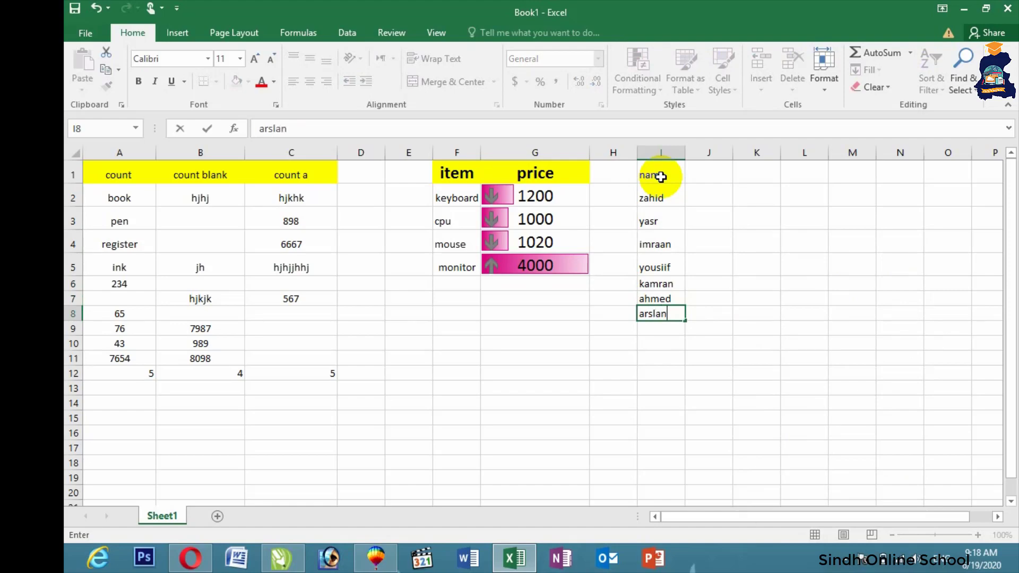
pyautogui.write('lan')
pyautogui.press('Return')
pyautogui.write('usman')
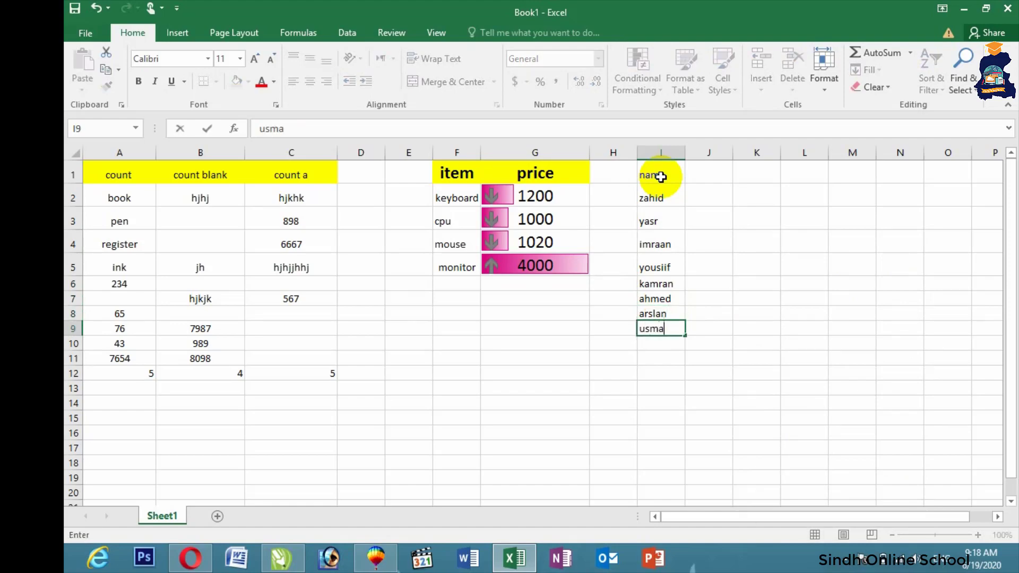
pyautogui.press('Return')
pyautogui.write('naja')
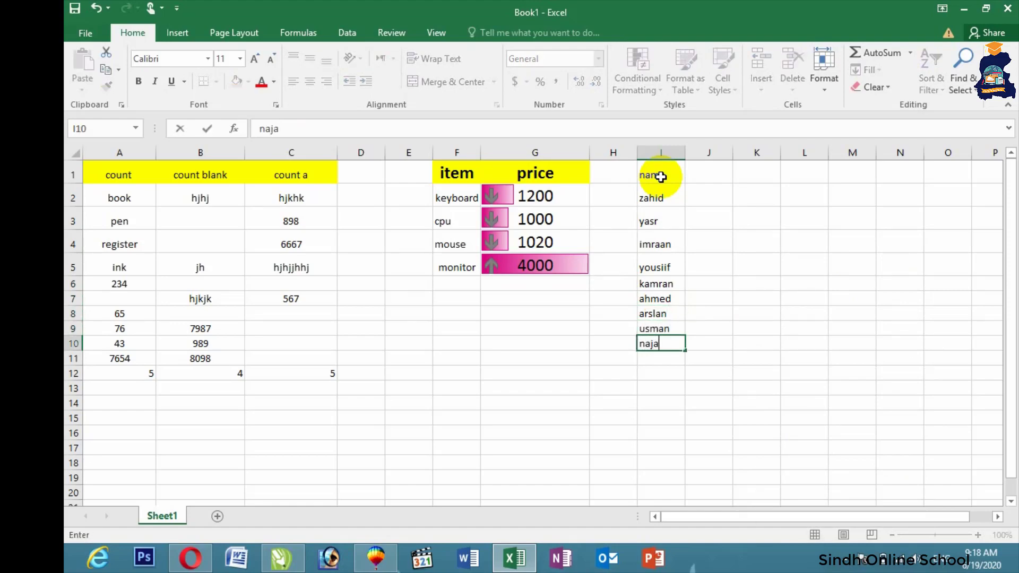
pyautogui.write('f')
pyautogui.press('Return')
pyautogui.write('qadee')
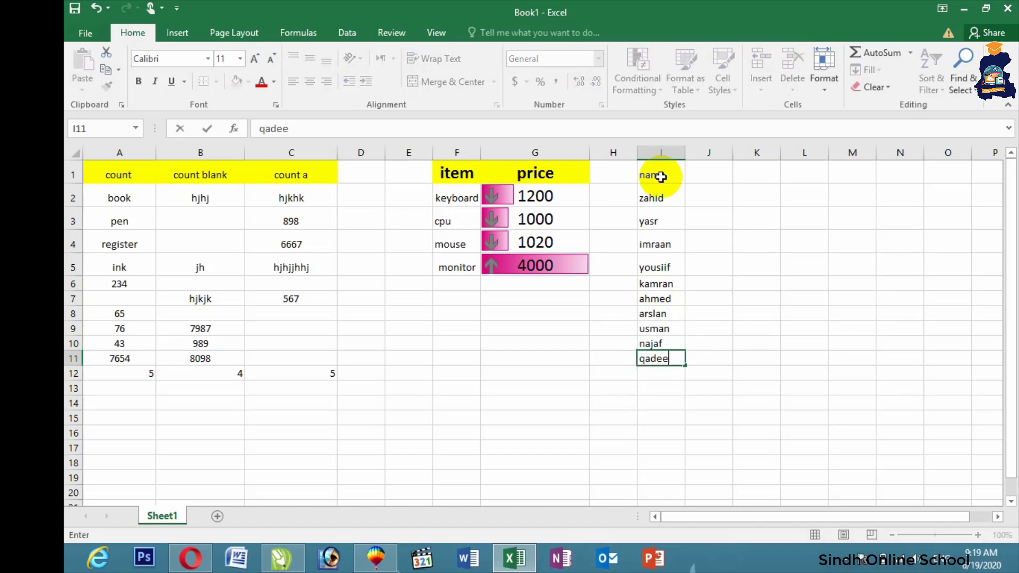
pyautogui.write('r')
pyautogui.press('Return')
pyautogui.write('waseem')
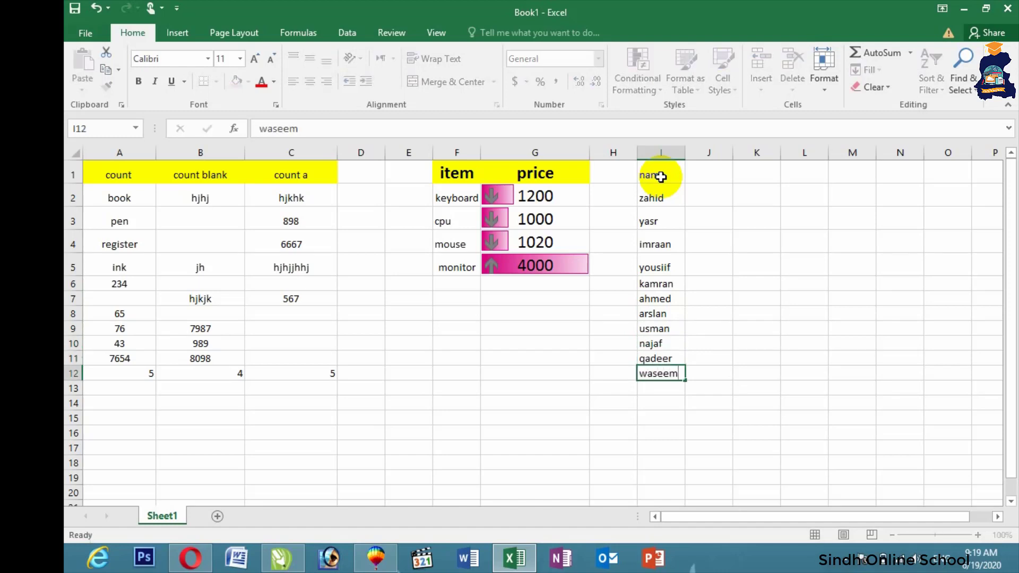
pyautogui.press('Return')
pyautogui.write('abbas')
pyautogui.press('Return')
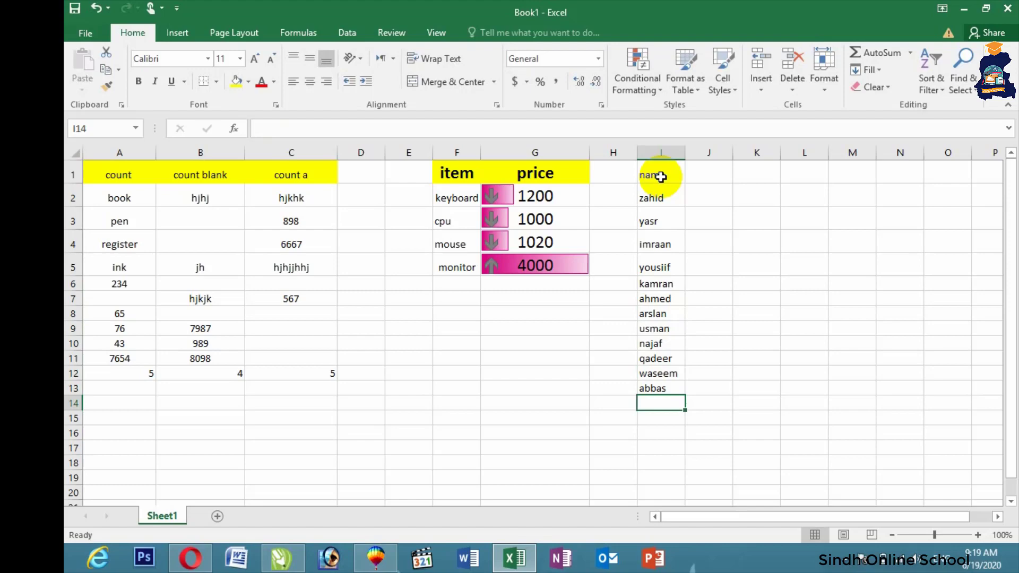
pyautogui.write('younis')
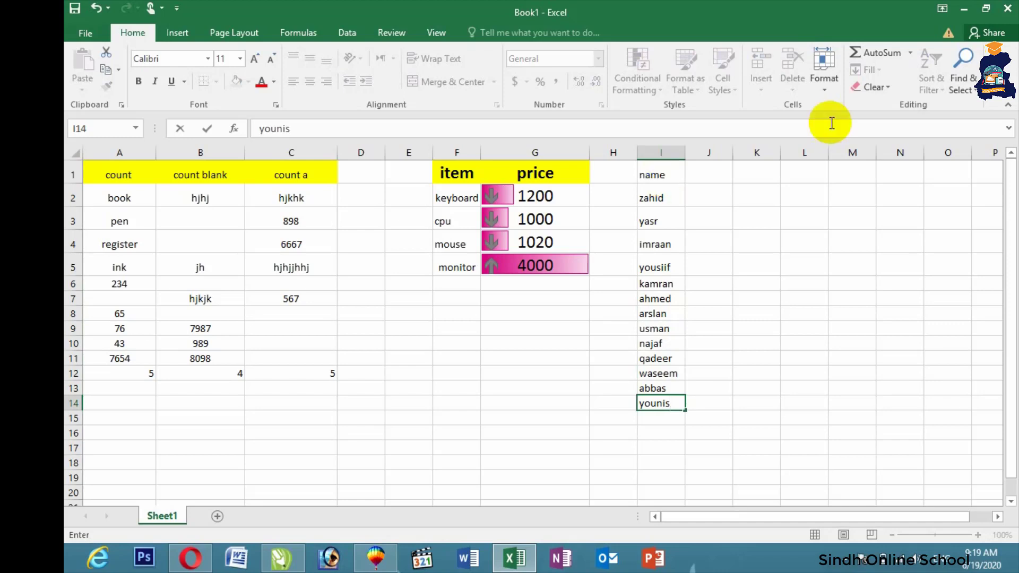
# Step: Widen column I and raise the names list I1:I15 to font size 16
pyautogui.moveTo(659, 175); pyautogui.dragTo(661, 420)
pyautogui.moveTo(686, 150); pyautogui.dragTo(722, 149)
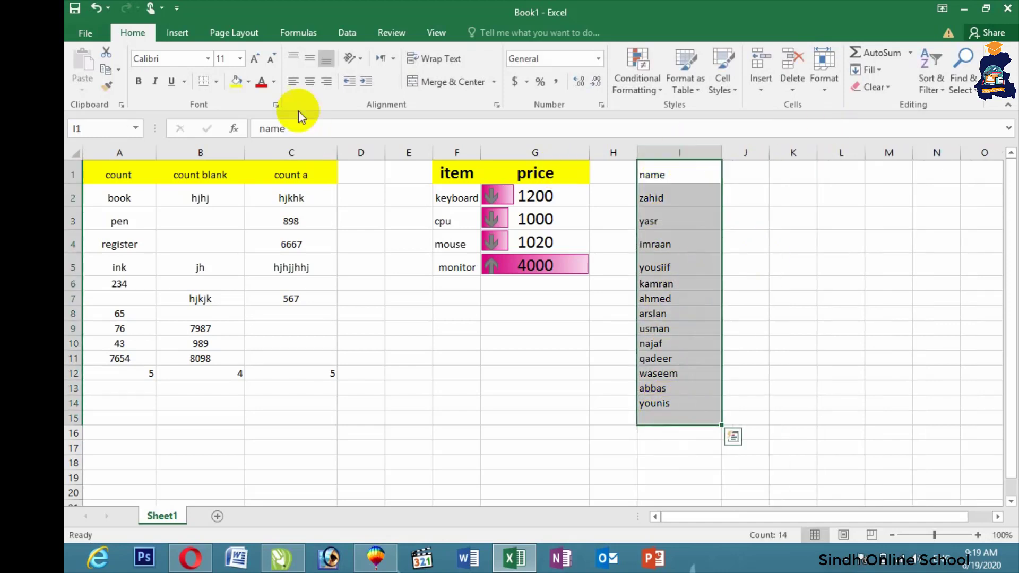
pyautogui.click(256, 60)
pyautogui.click(256, 59)
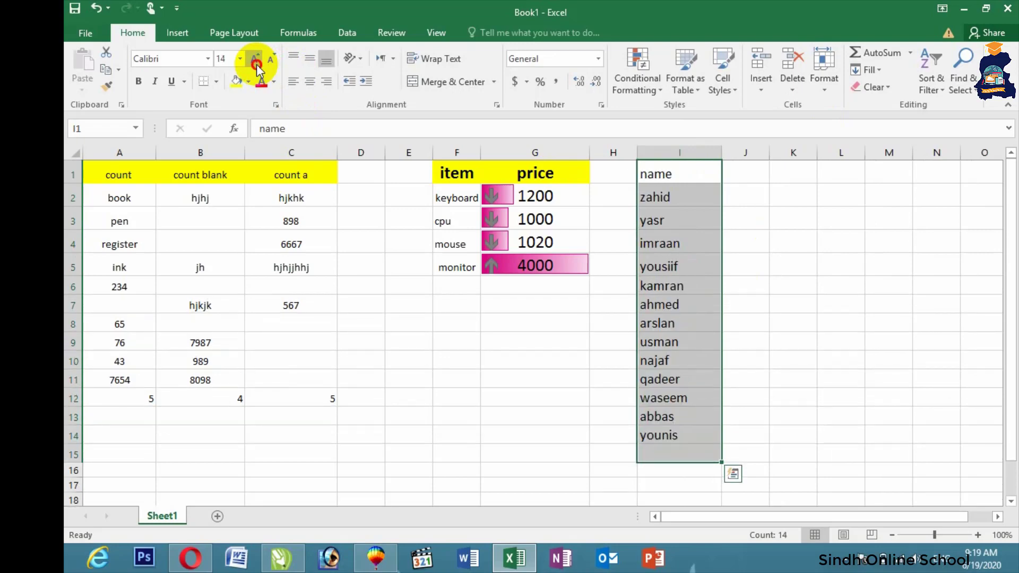
pyautogui.click(255, 60)
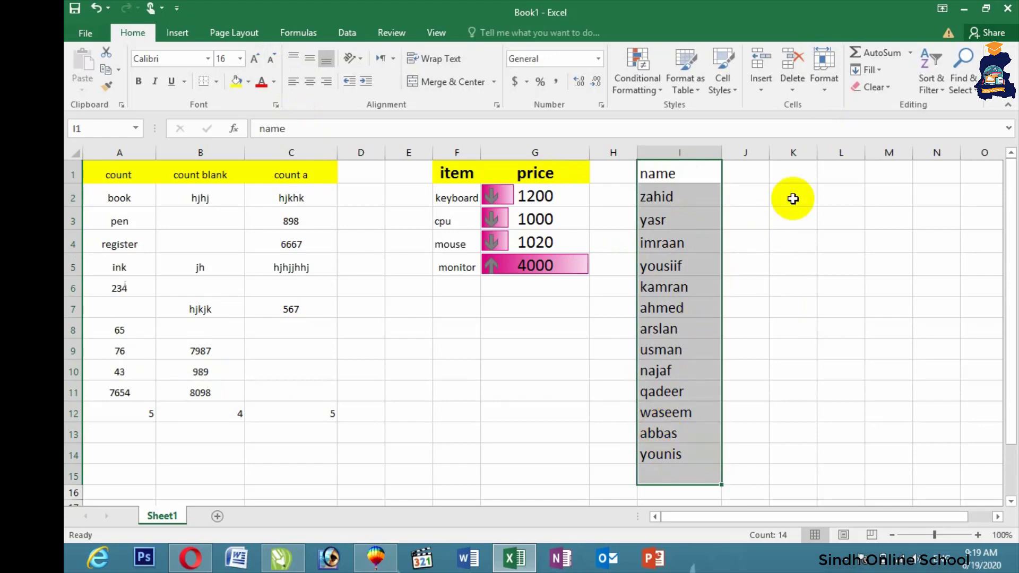
# Step: Sort the names list alphabetically from A to Z
pyautogui.click(931, 60)
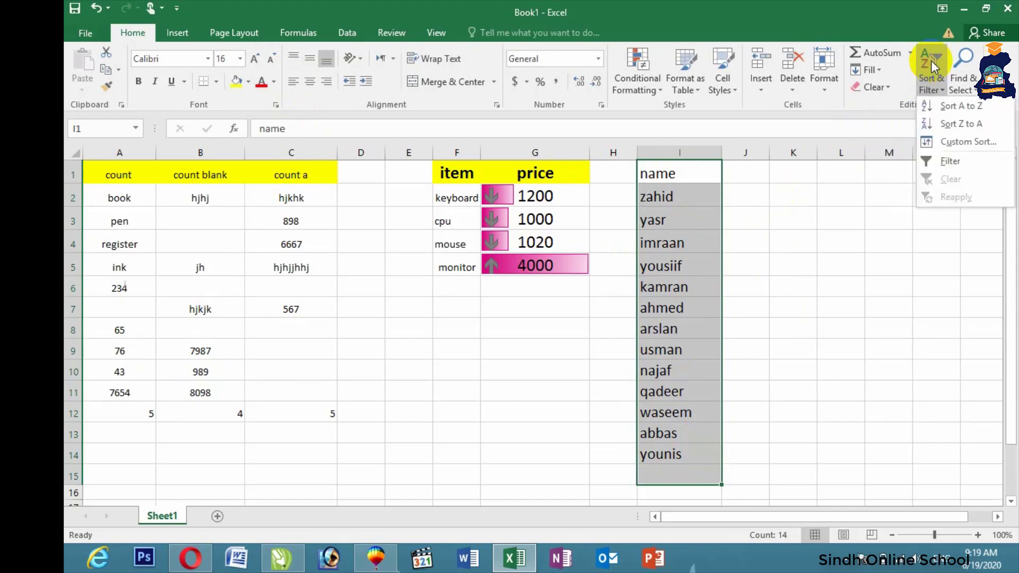
pyautogui.click(948, 107)
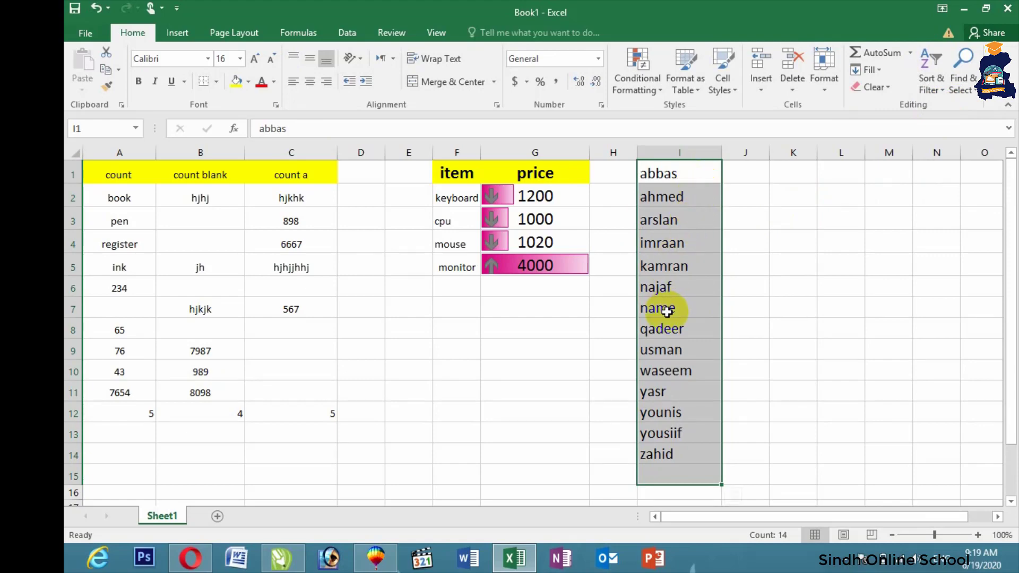
pyautogui.click(565, 363)
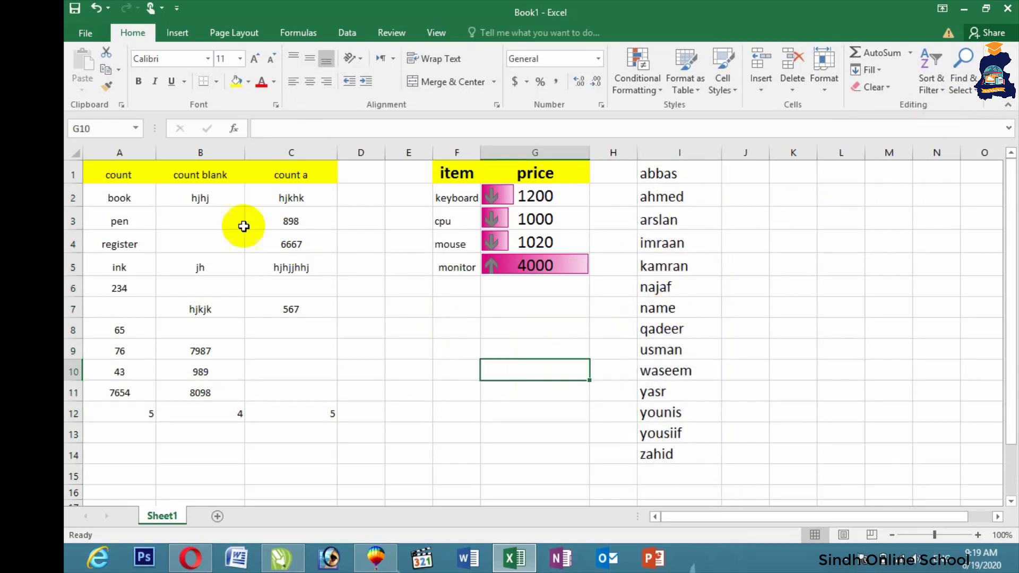
# Step: Apply All Borders to every cell of the COUNT table A1:C12
pyautogui.moveTo(118, 175); pyautogui.dragTo(269, 412)
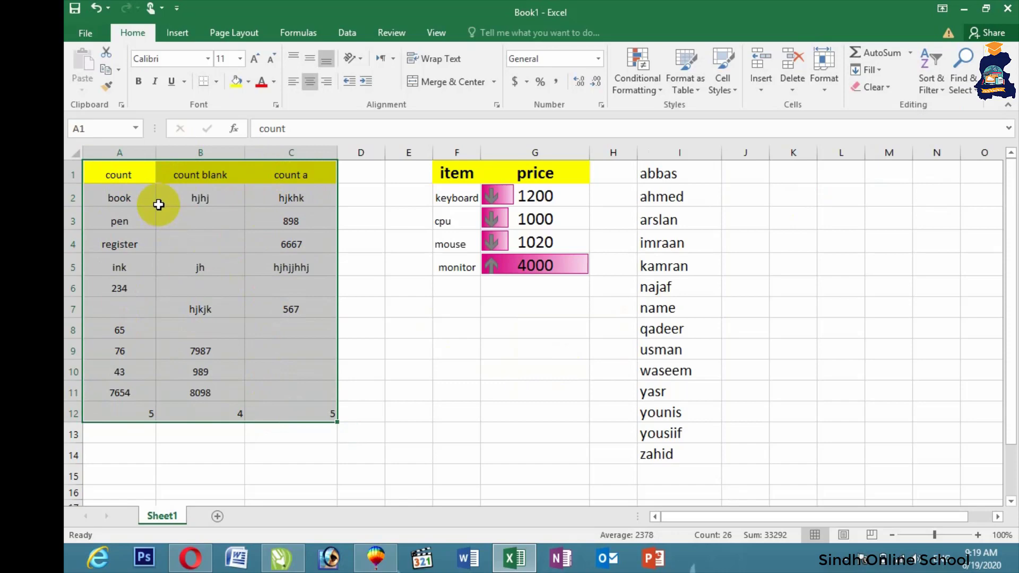
pyautogui.click(217, 82)
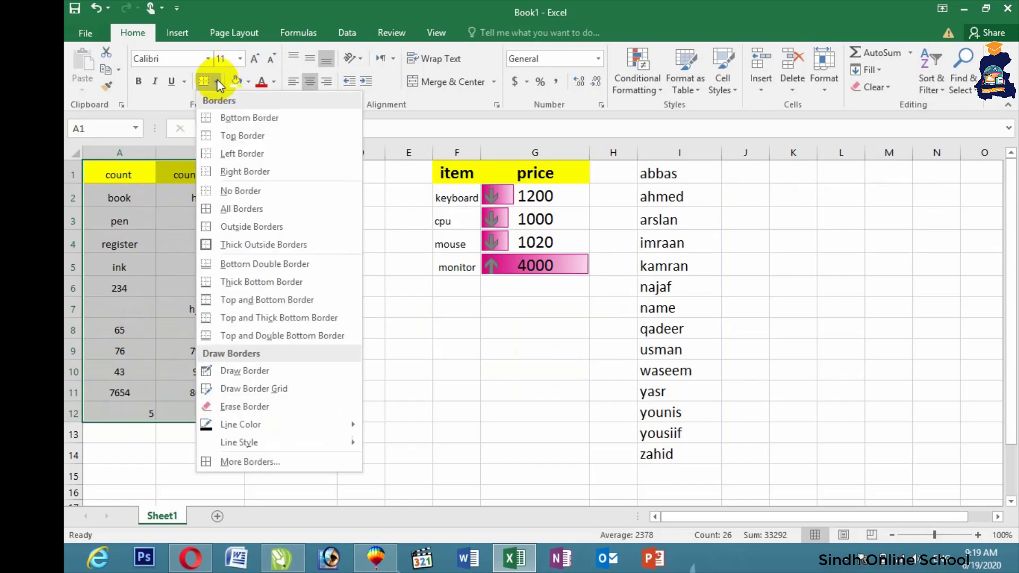
pyautogui.click(237, 210)
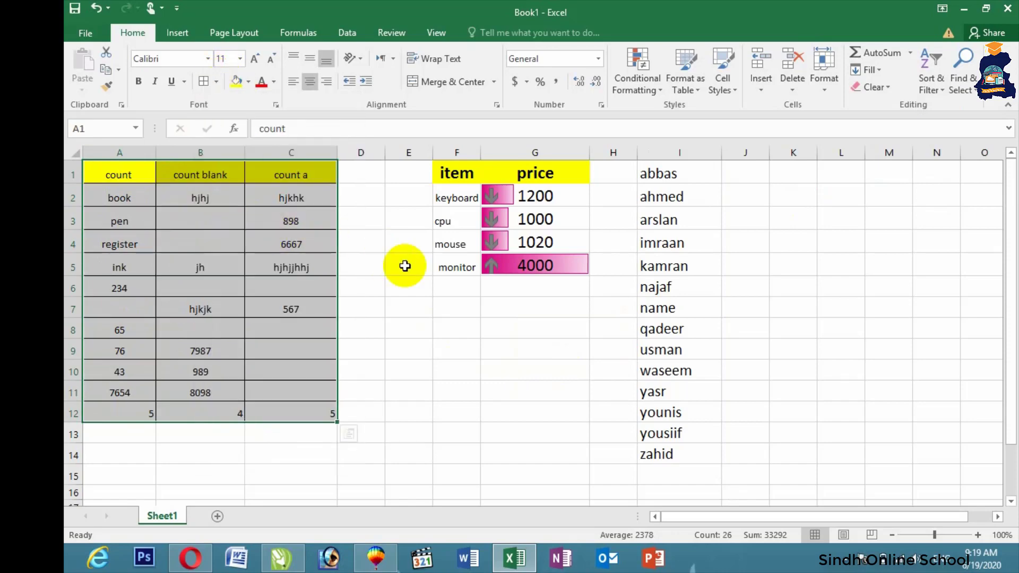
pyautogui.click(406, 264)
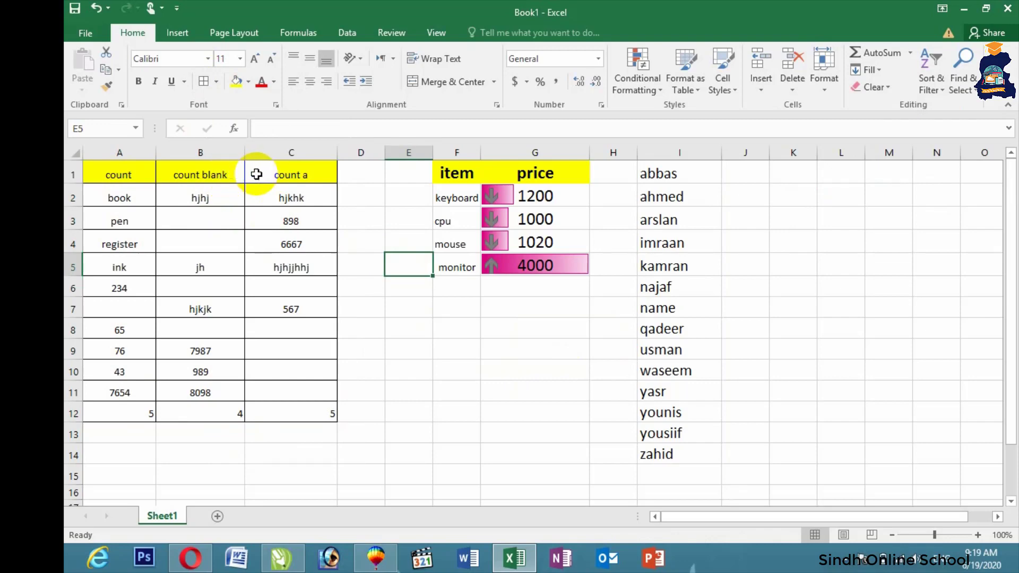
pyautogui.moveTo(234, 173); pyautogui.dragTo(210, 409)
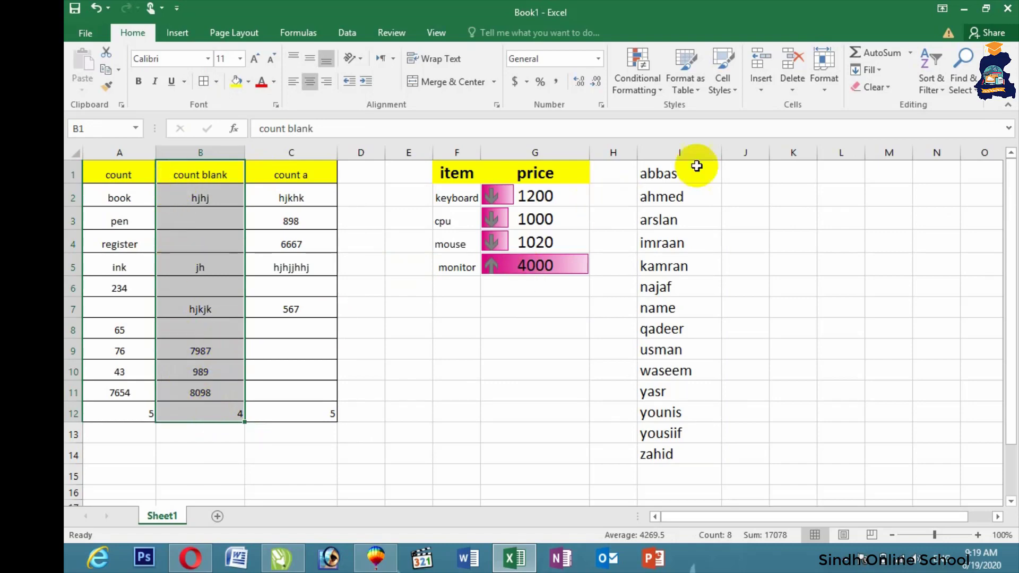
# Step: Insert a blank column before count blank in the table
pyautogui.click(762, 88)
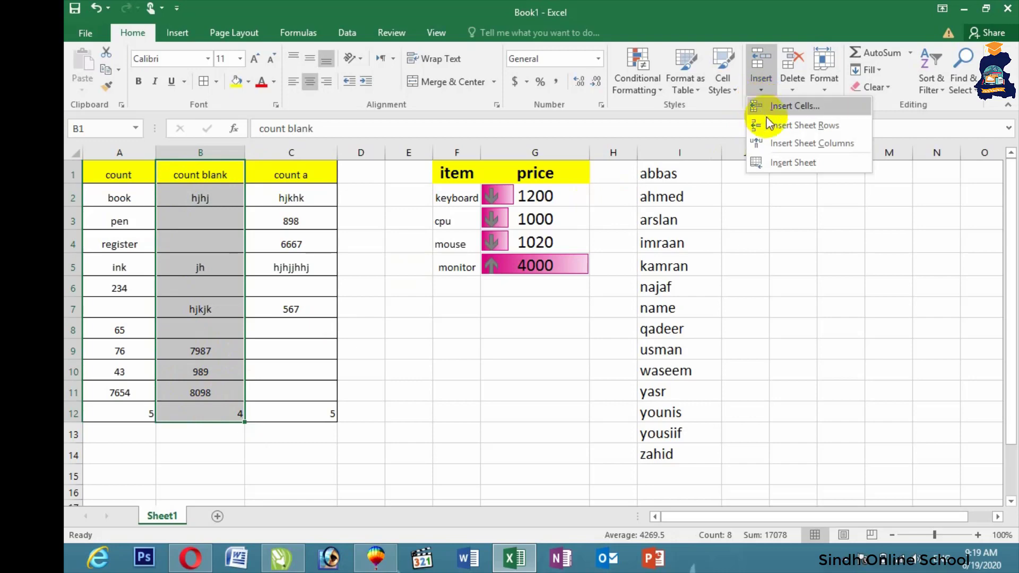
pyautogui.click(810, 144)
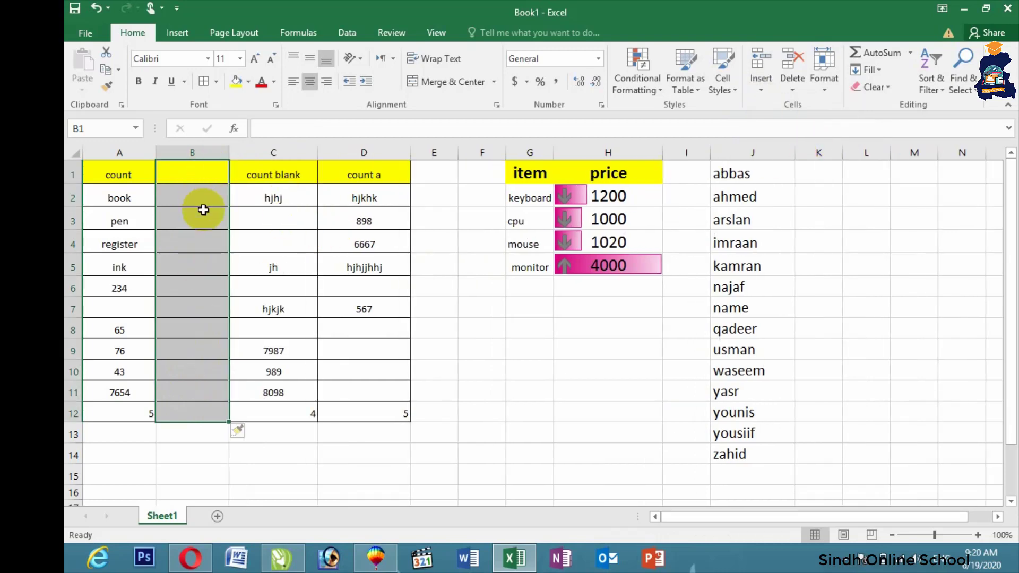
pyautogui.click(475, 292)
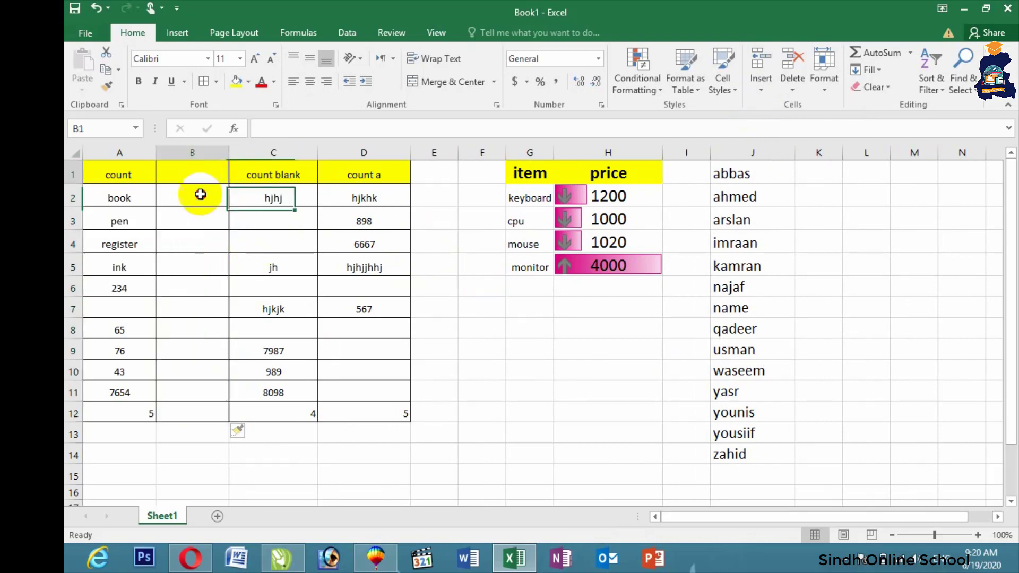
# Step: Delete the empty B1:B12 cells so the table data shifts left
pyautogui.moveTo(205, 175); pyautogui.dragTo(188, 407)
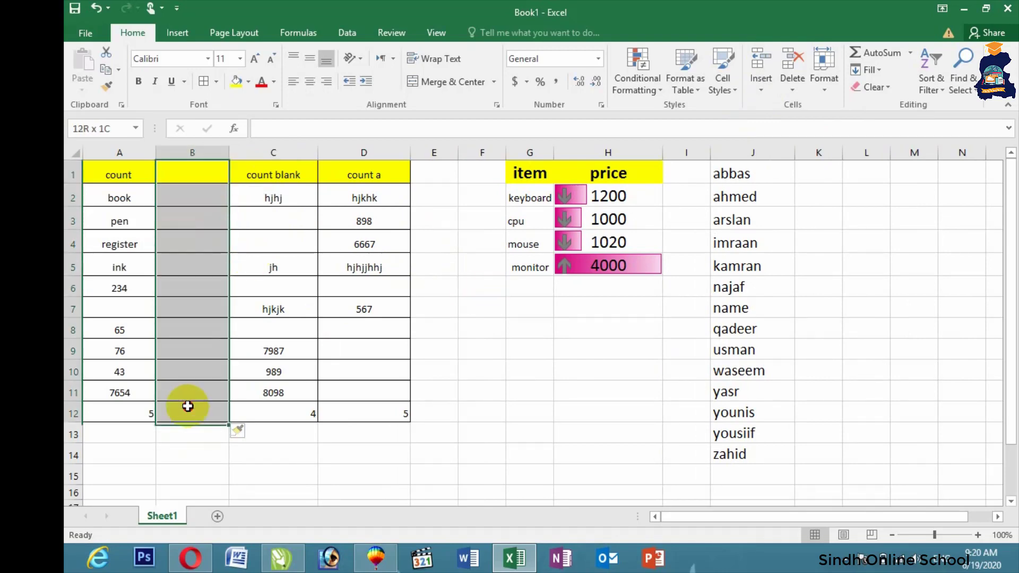
pyautogui.click(793, 67)
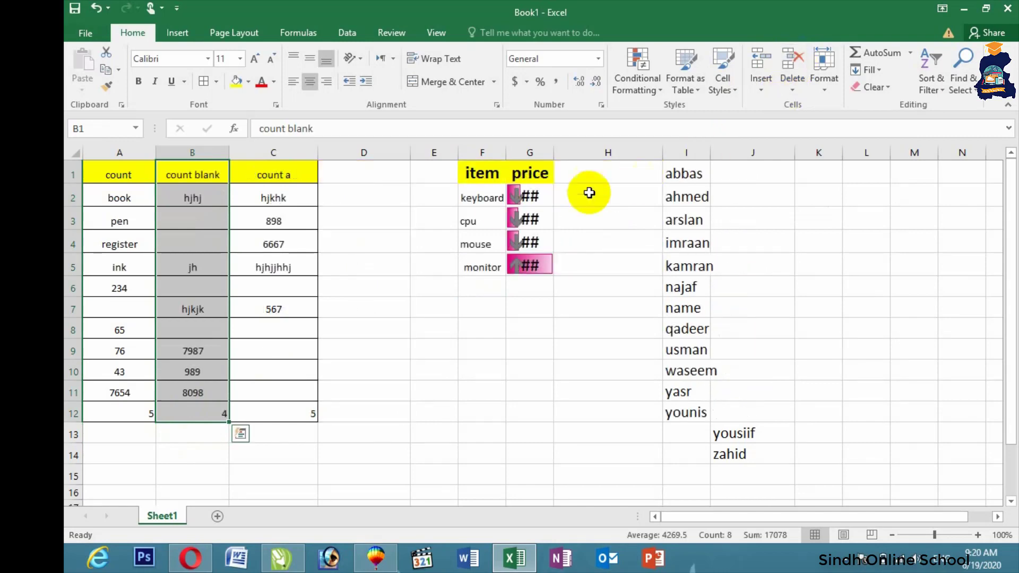
pyautogui.click(402, 217)
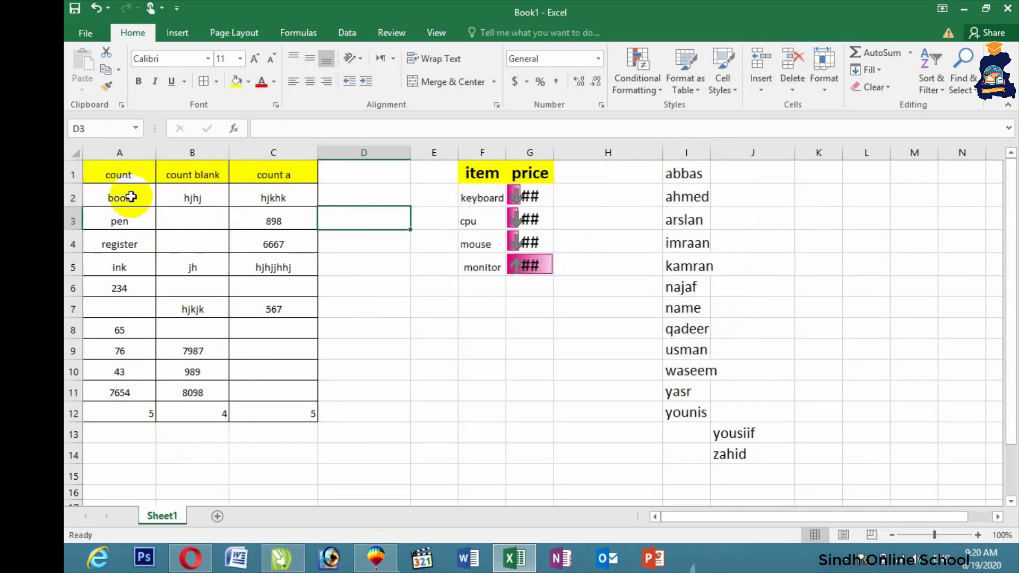
# Step: Set No Border on A1:C12 and widen column G so prices 1200, 1000, 1020, 4000 show
pyautogui.moveTo(151, 177); pyautogui.dragTo(268, 413)
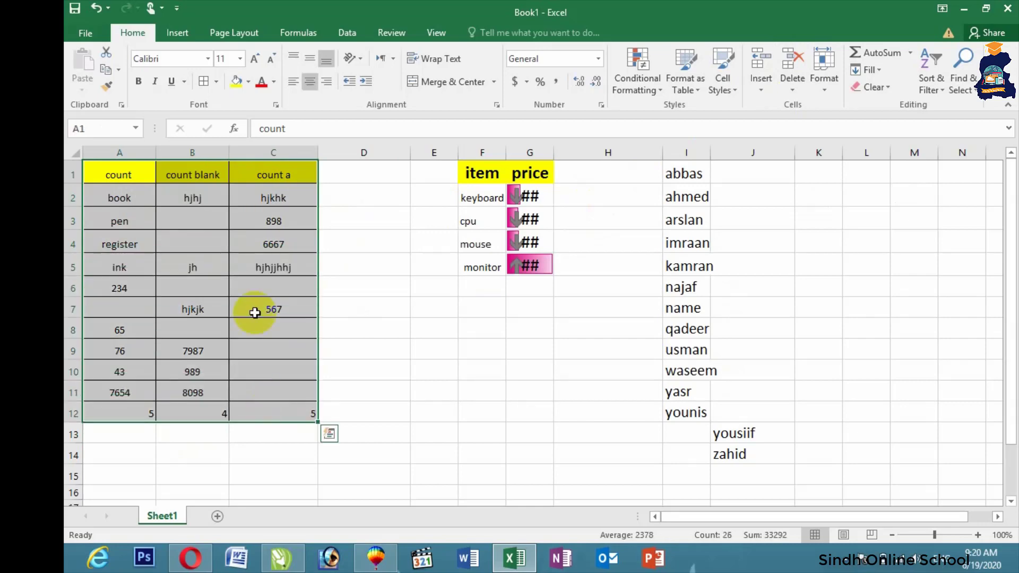
pyautogui.click(216, 84)
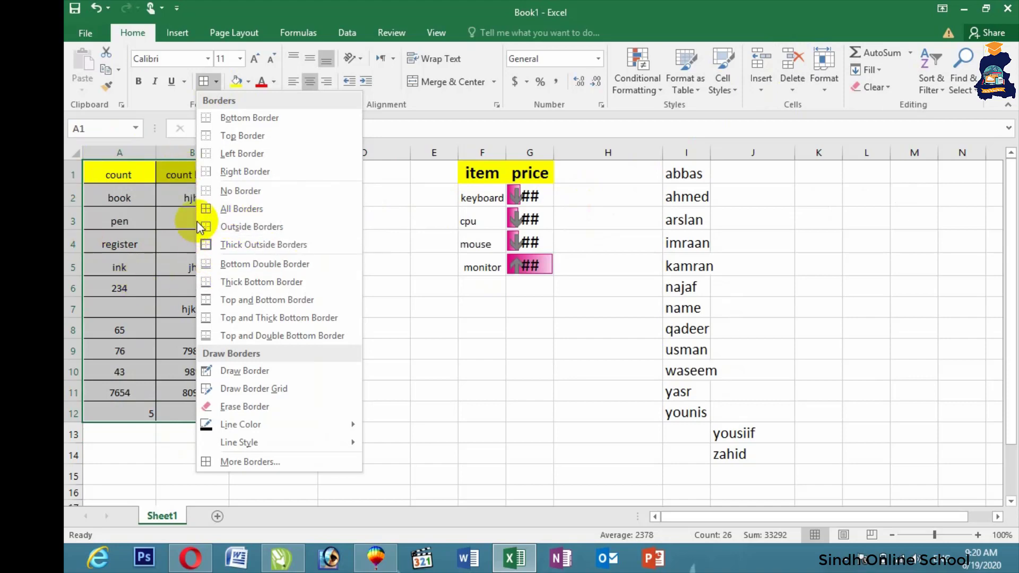
pyautogui.click(223, 196)
pyautogui.click(378, 232)
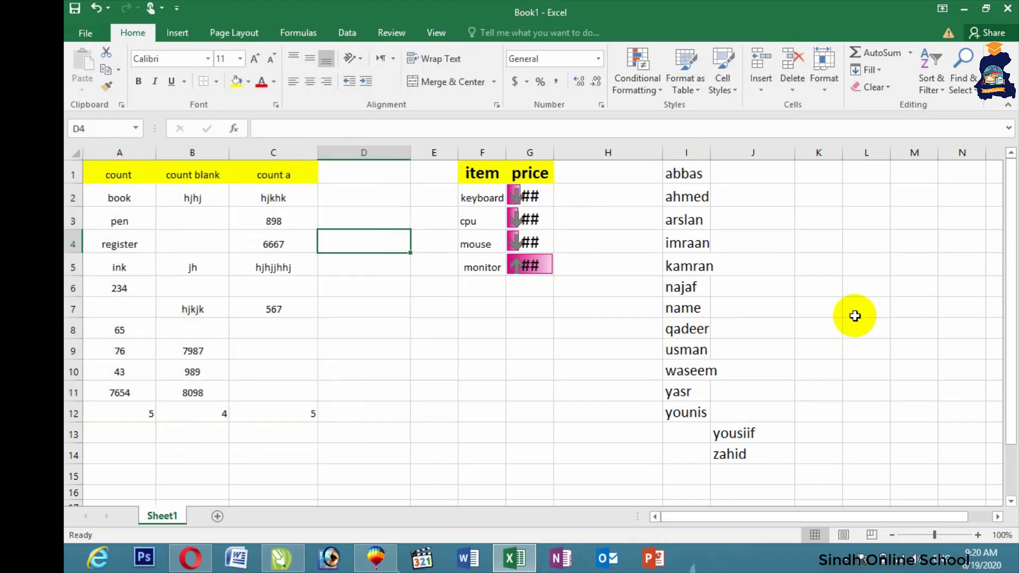
pyautogui.moveTo(553, 157); pyautogui.dragTo(591, 160)
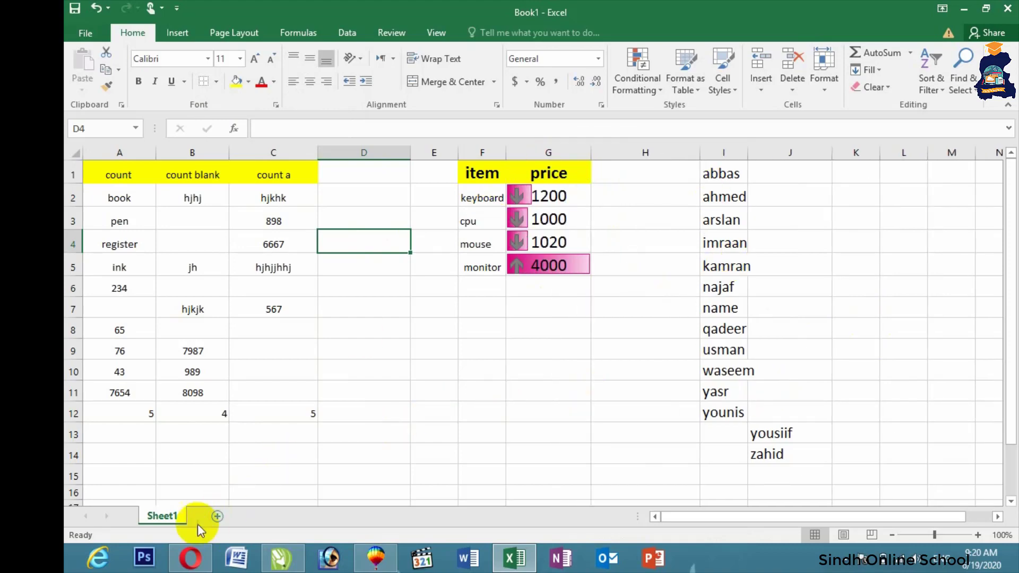
# Step: Protect Sheet1 with a password, entering and confirming it
pyautogui.rightClick(177, 523)
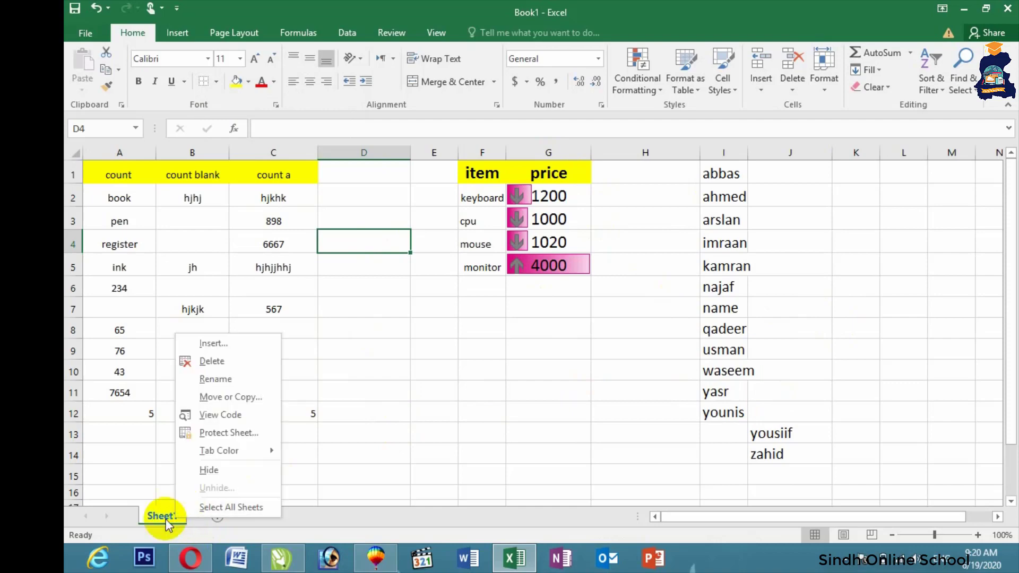
pyautogui.click(244, 432)
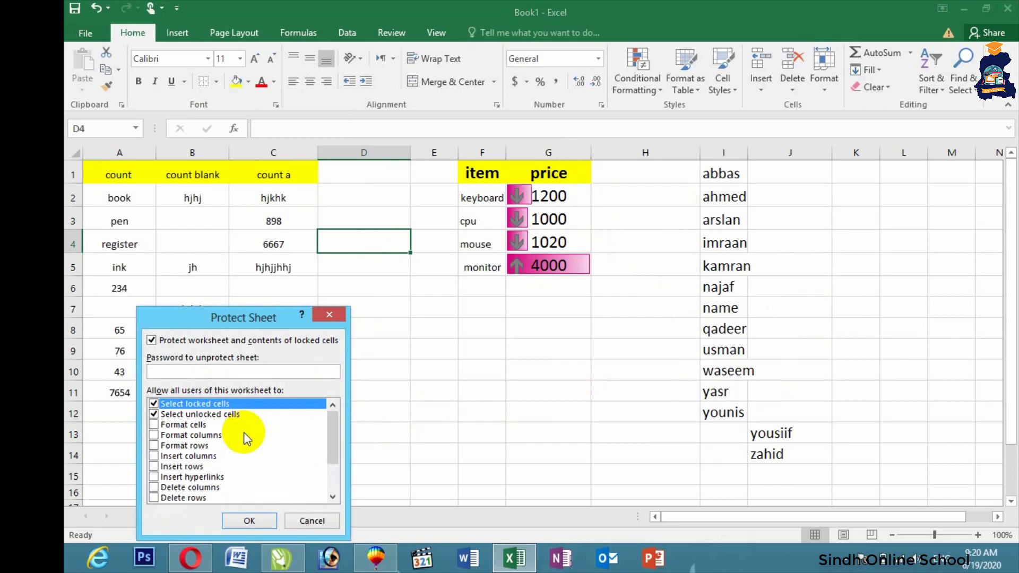
pyautogui.write('123')
pyautogui.click(248, 522)
pyautogui.write('12')
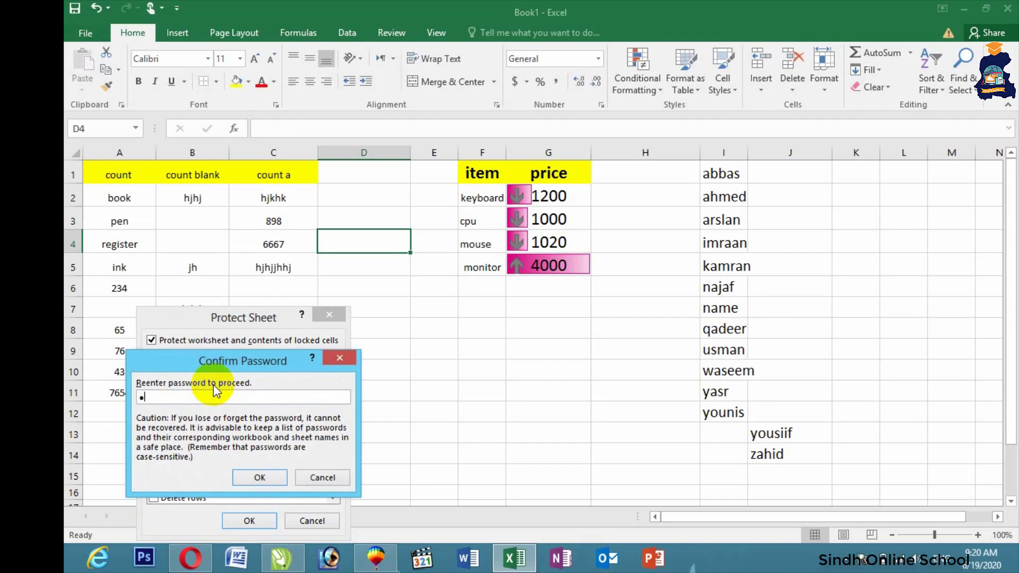
pyautogui.write('3')
pyautogui.click(260, 478)
# Step: Test editing D13, dismiss the protected-sheet warning, and switch to Opera
pyautogui.click(382, 431)
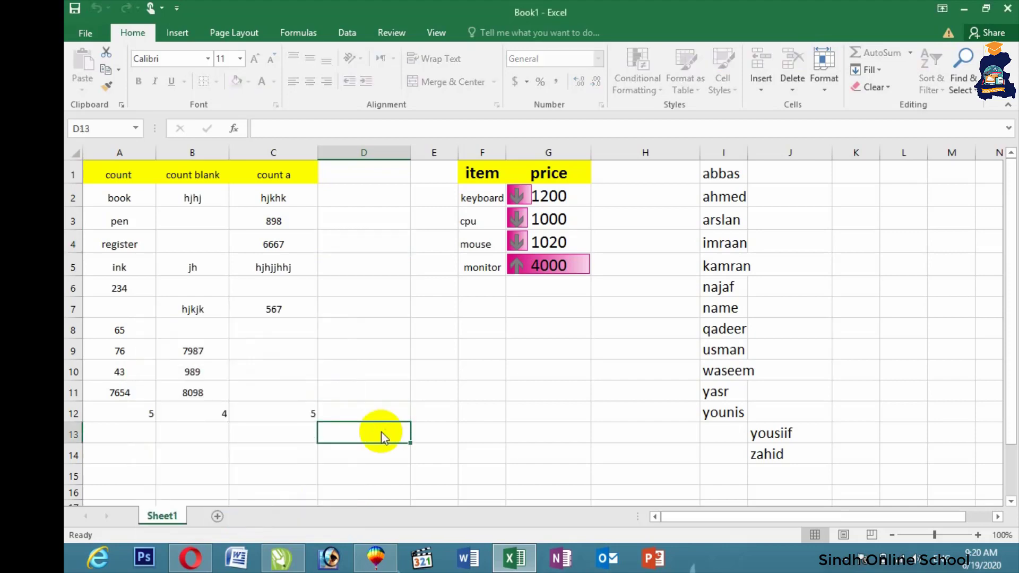
pyautogui.doubleClick(381, 432)
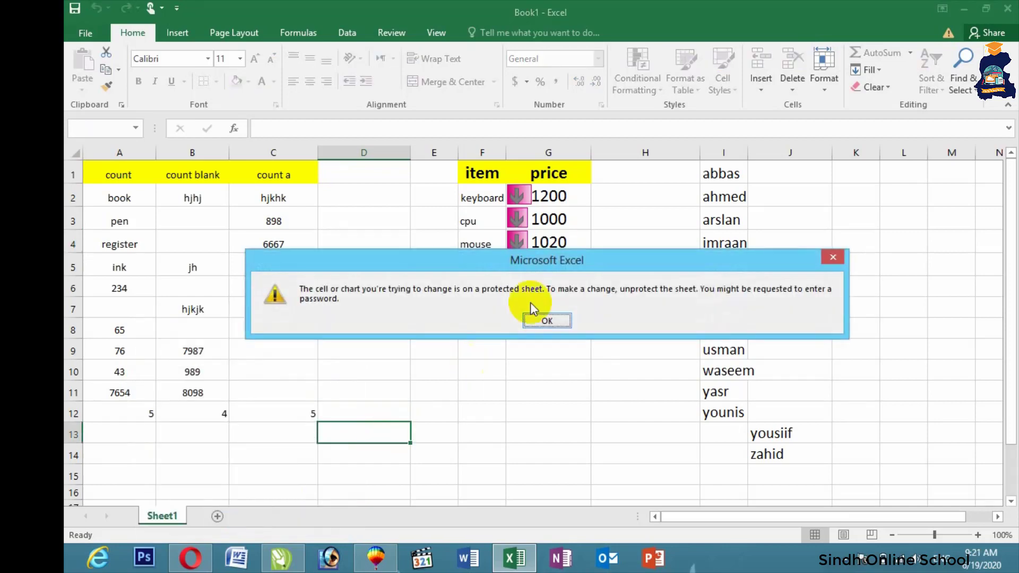
pyautogui.click(543, 318)
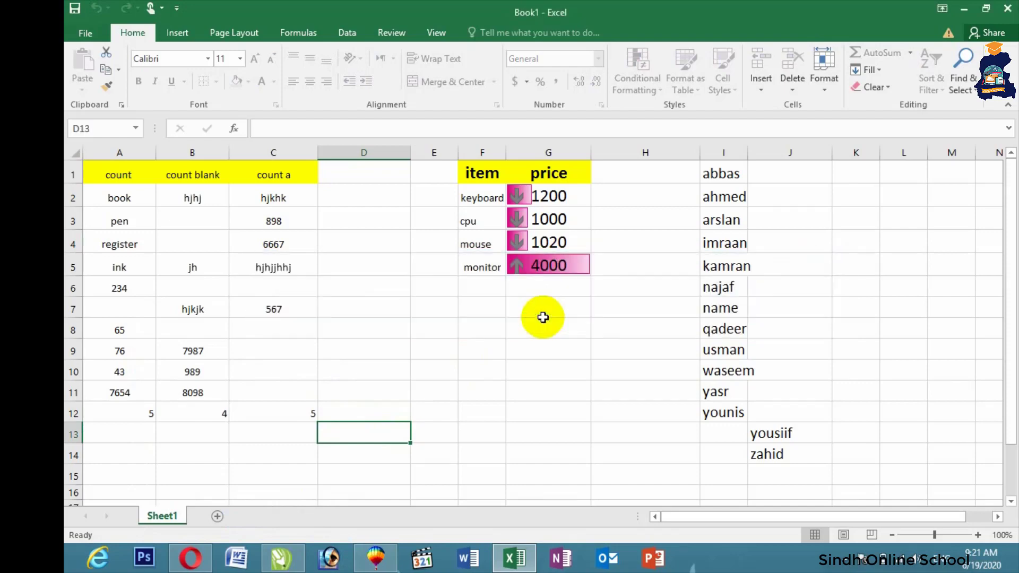
pyautogui.click(194, 562)
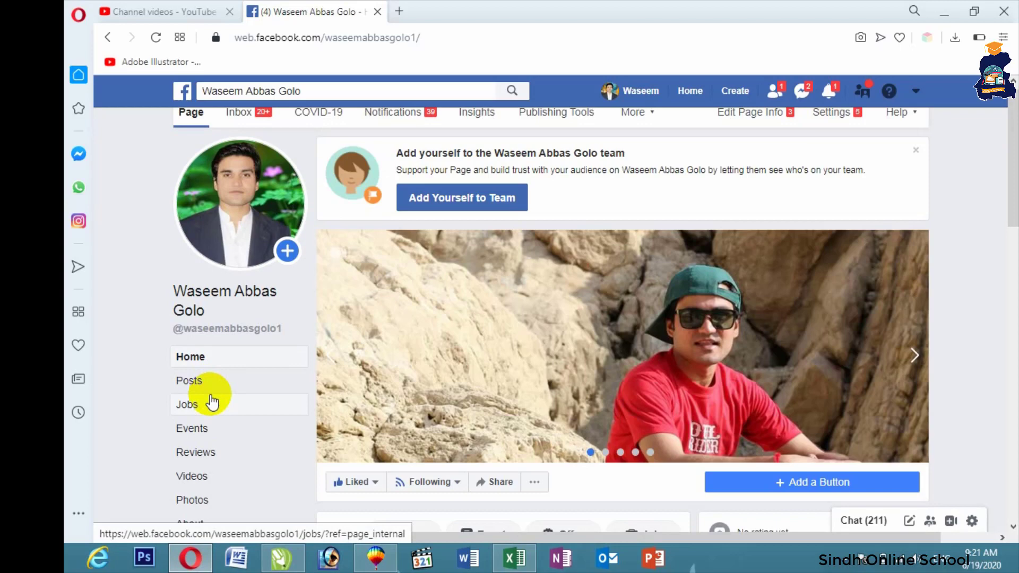
# Step: Unprotect Sheet1 using its password, then type hjkkjkl into cell D10
pyautogui.click(514, 558)
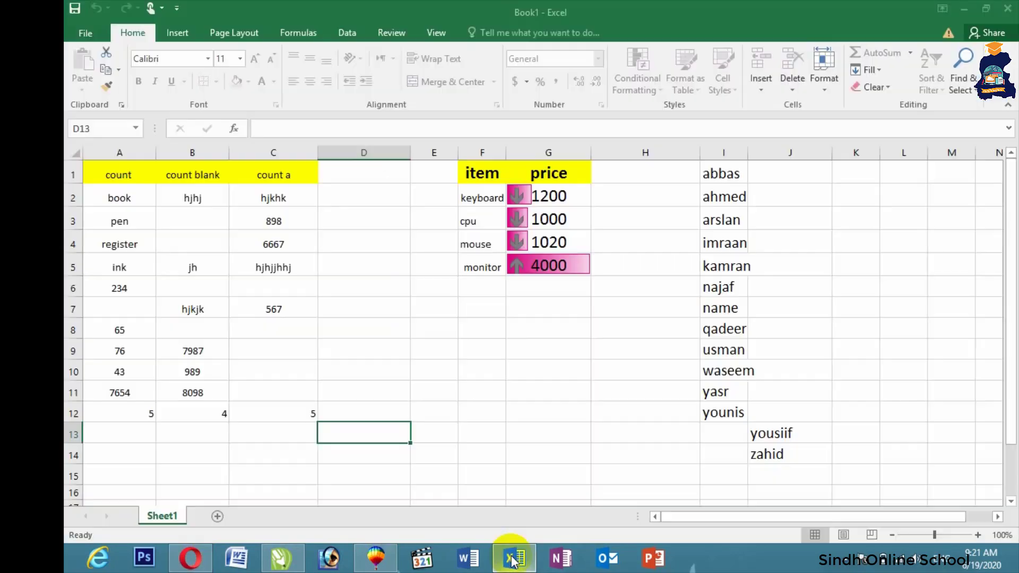
pyautogui.rightClick(170, 521)
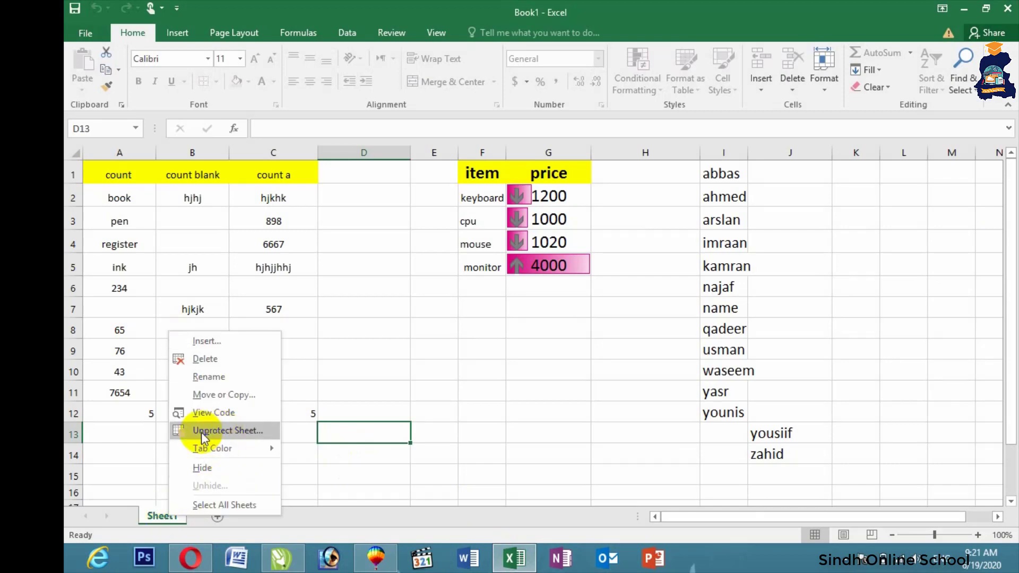
pyautogui.click(221, 432)
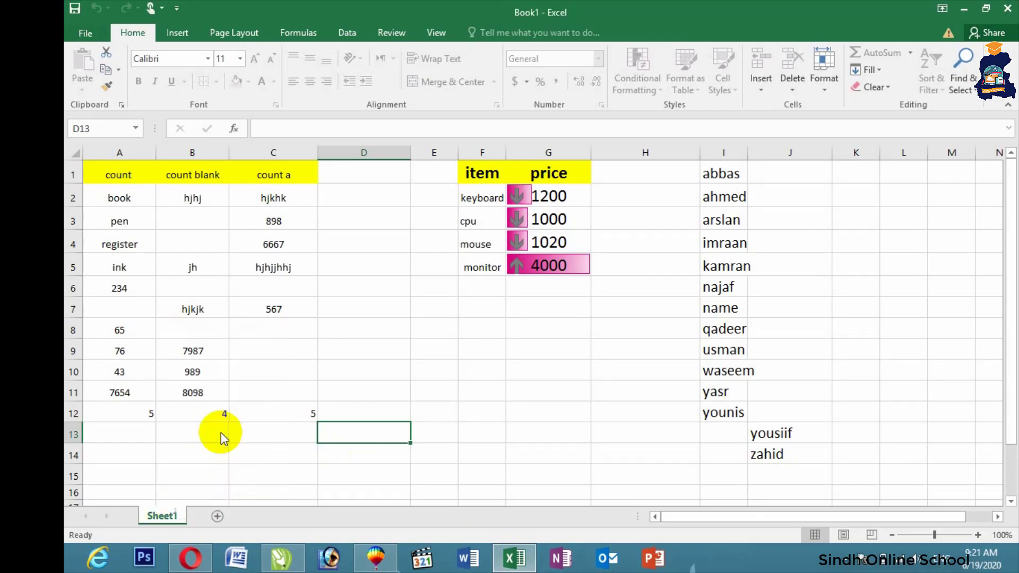
pyautogui.write('123')
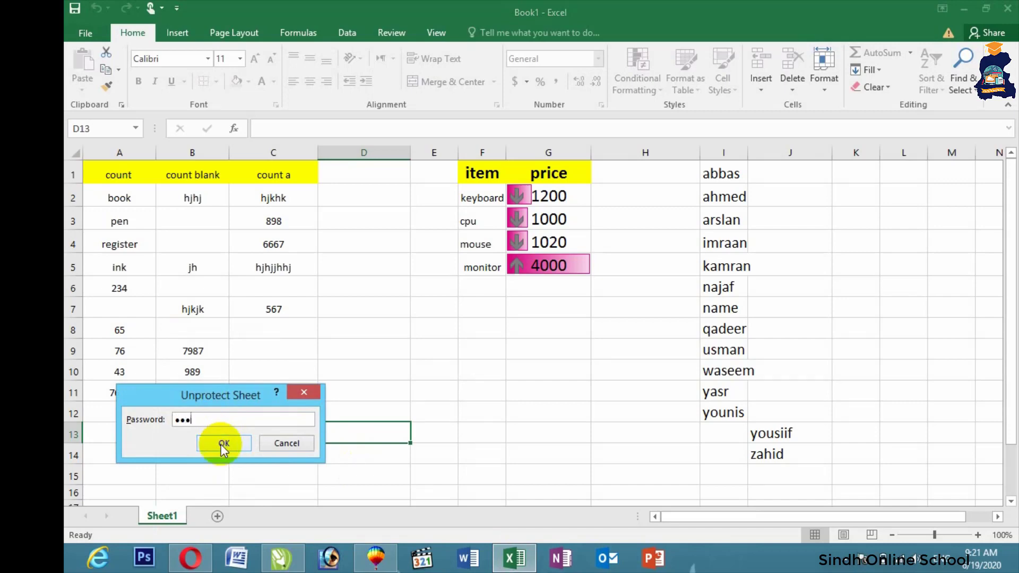
pyautogui.click(222, 444)
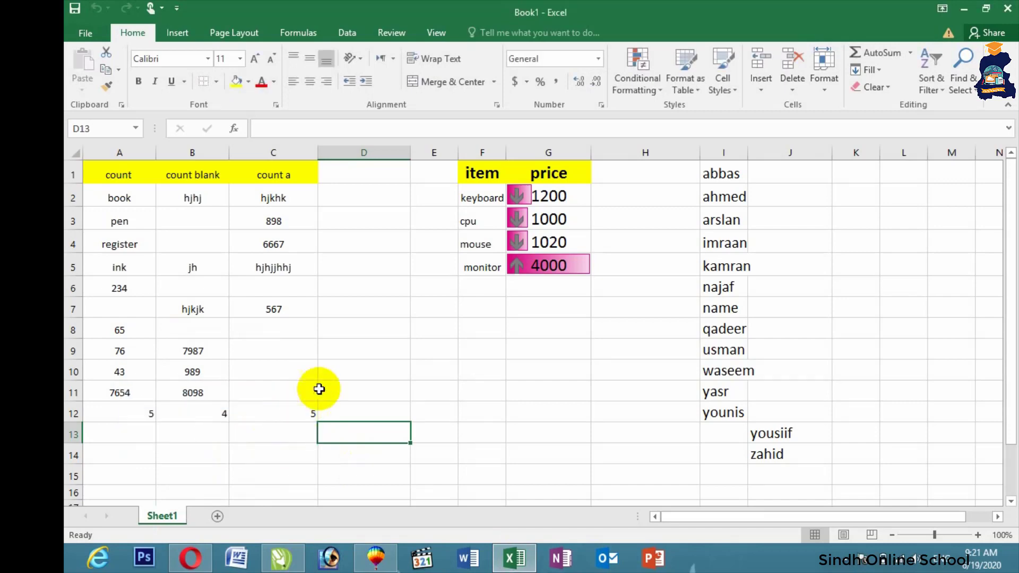
pyautogui.click(327, 367)
pyautogui.write('hjkkjkl')
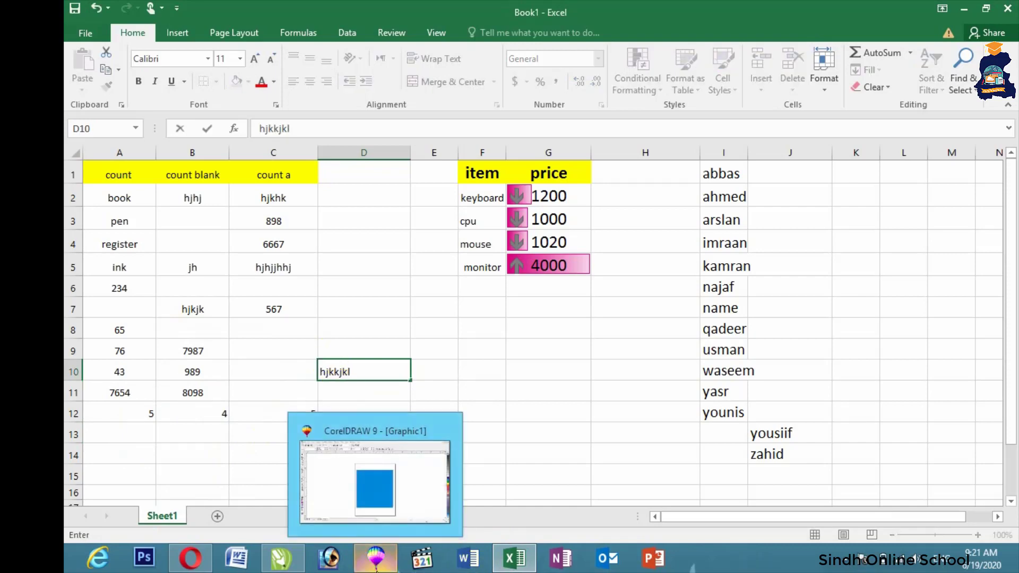
# Step: Return to Excel and commit hjkkjkl in cell D10
pyautogui.click(376, 565)
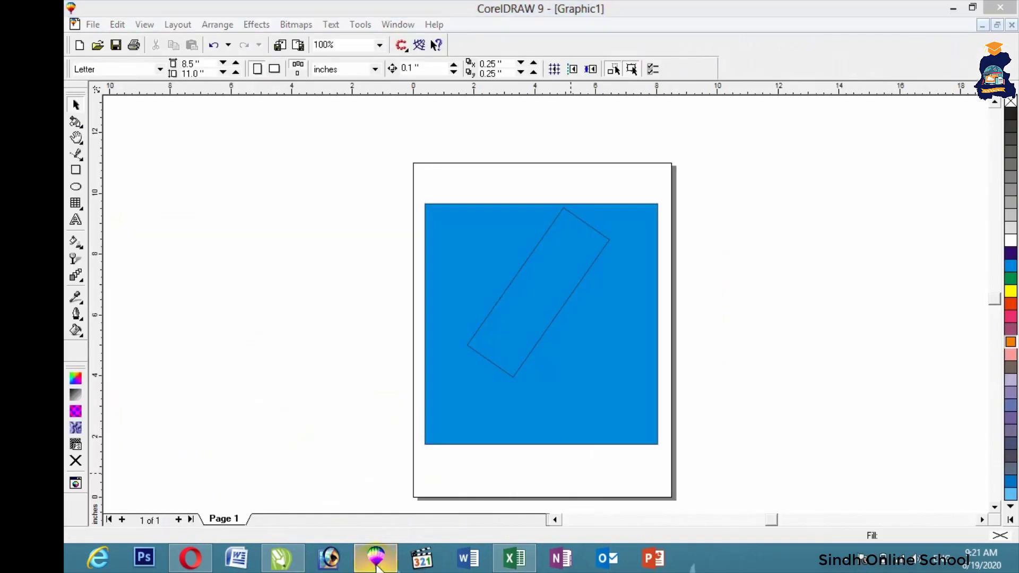
pyautogui.rightClick(376, 563)
pyautogui.click(514, 557)
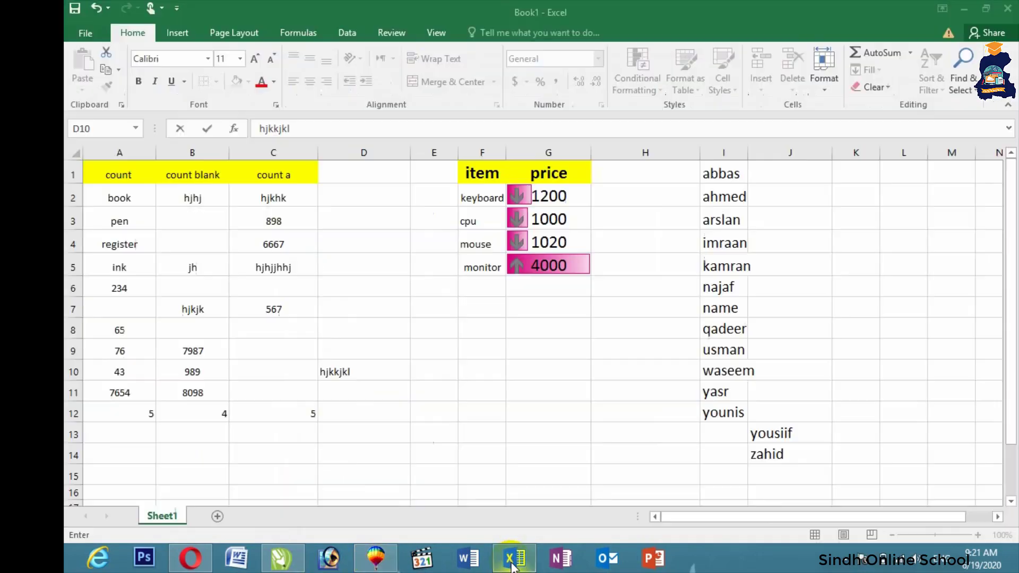
pyautogui.click(562, 411)
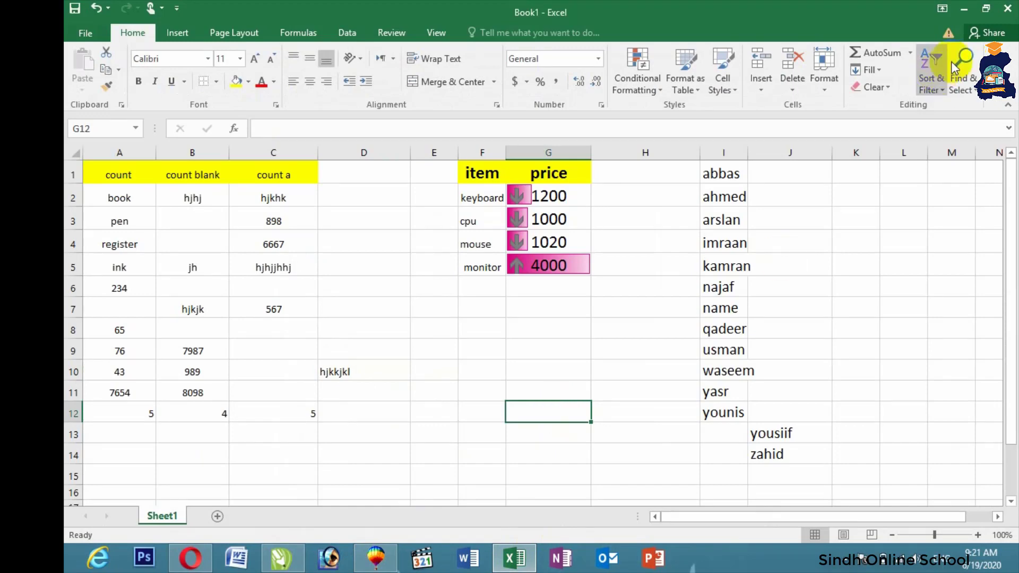
# Step: Minimize the Excel, CorelDRAW and Opera windows to reveal the desktop
pyautogui.click(963, 12)
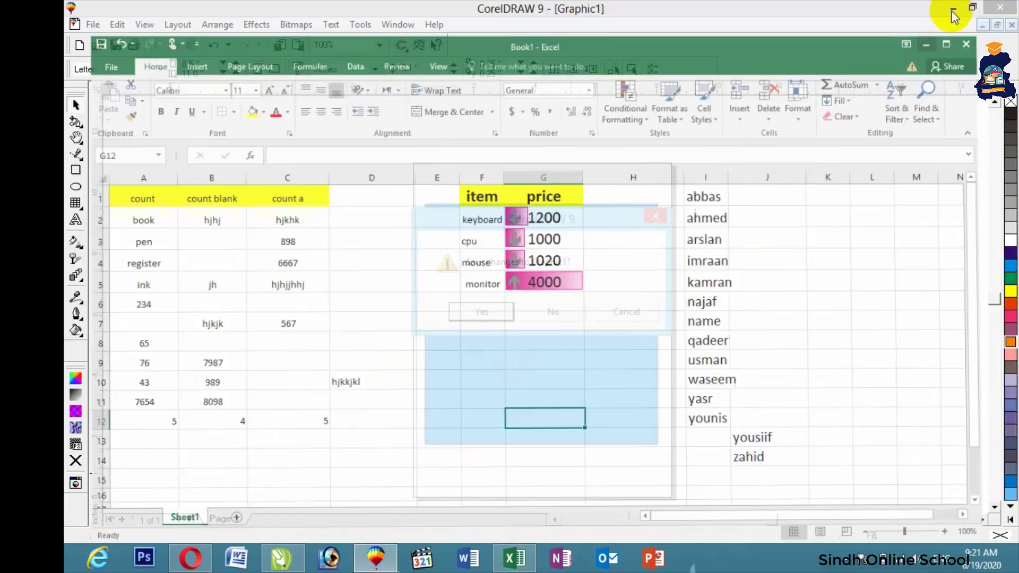
pyautogui.click(942, 16)
pyautogui.click(954, 14)
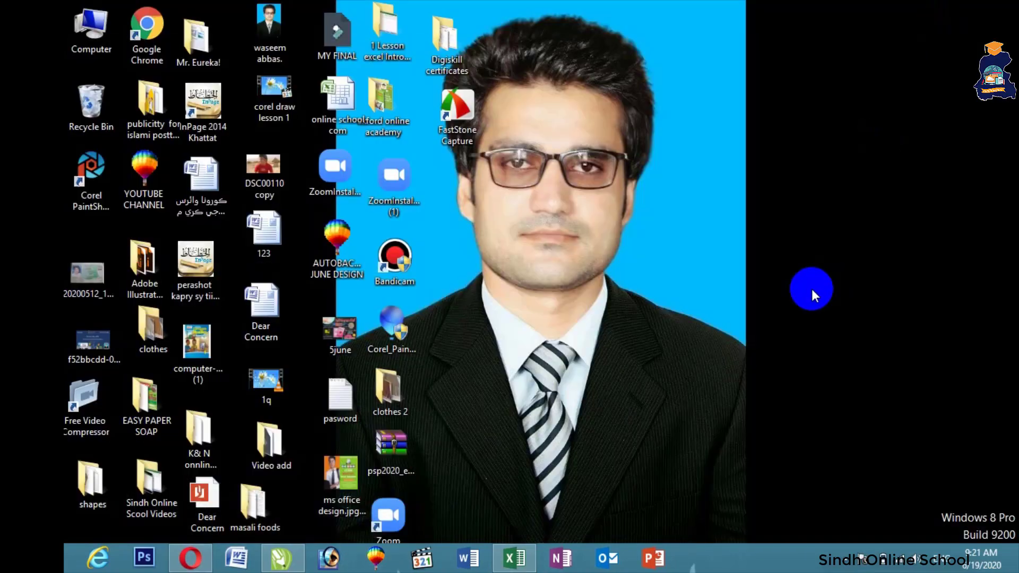